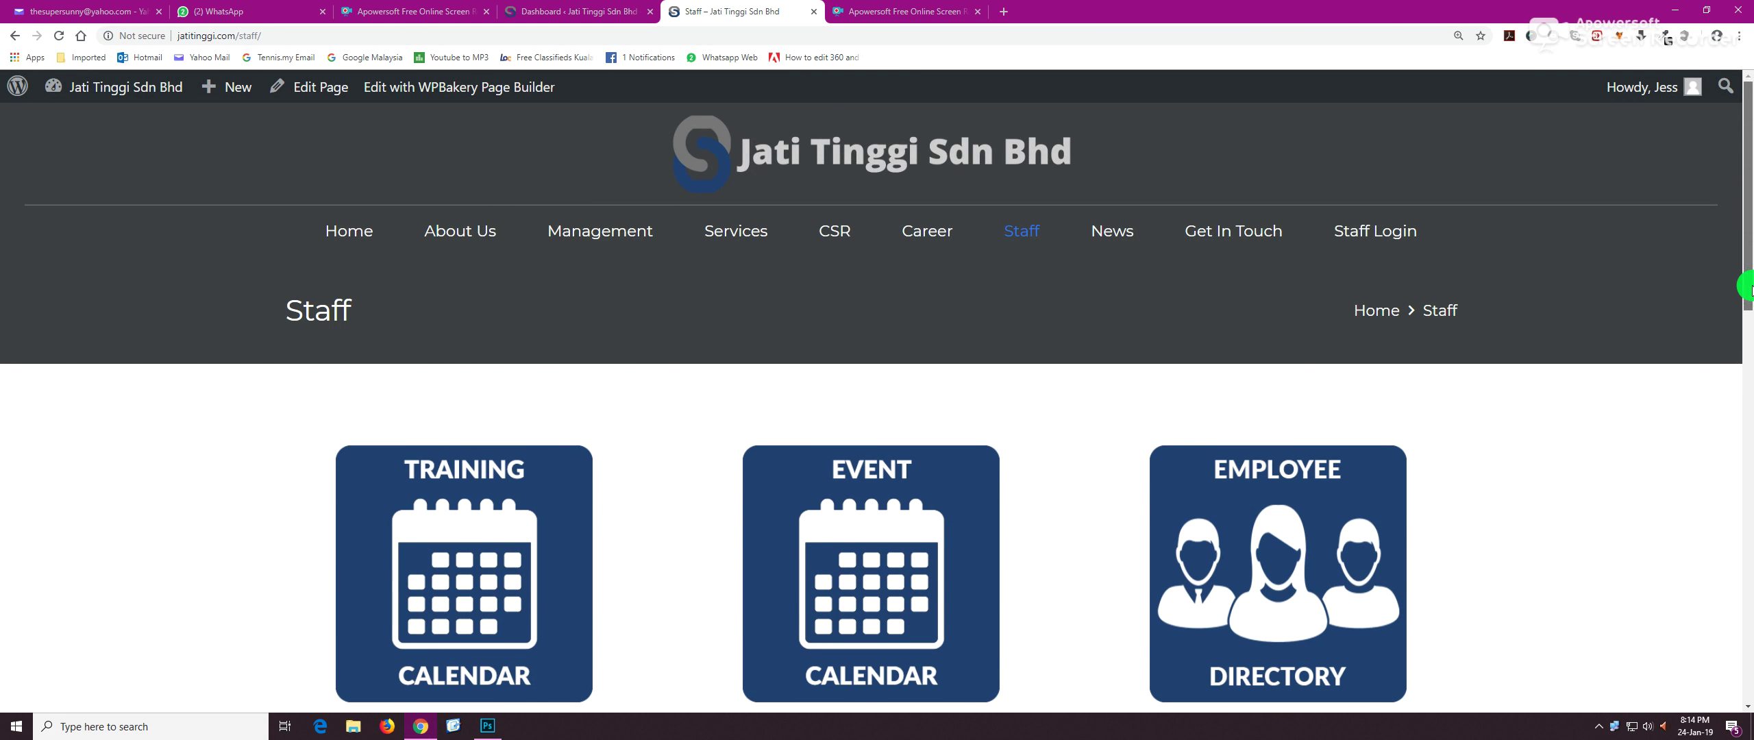
- Scroll through the Employee Directory listing to look over the staff tiles
scroll(1743, 290, down, 1)
scroll(1742, 290, up, 1)
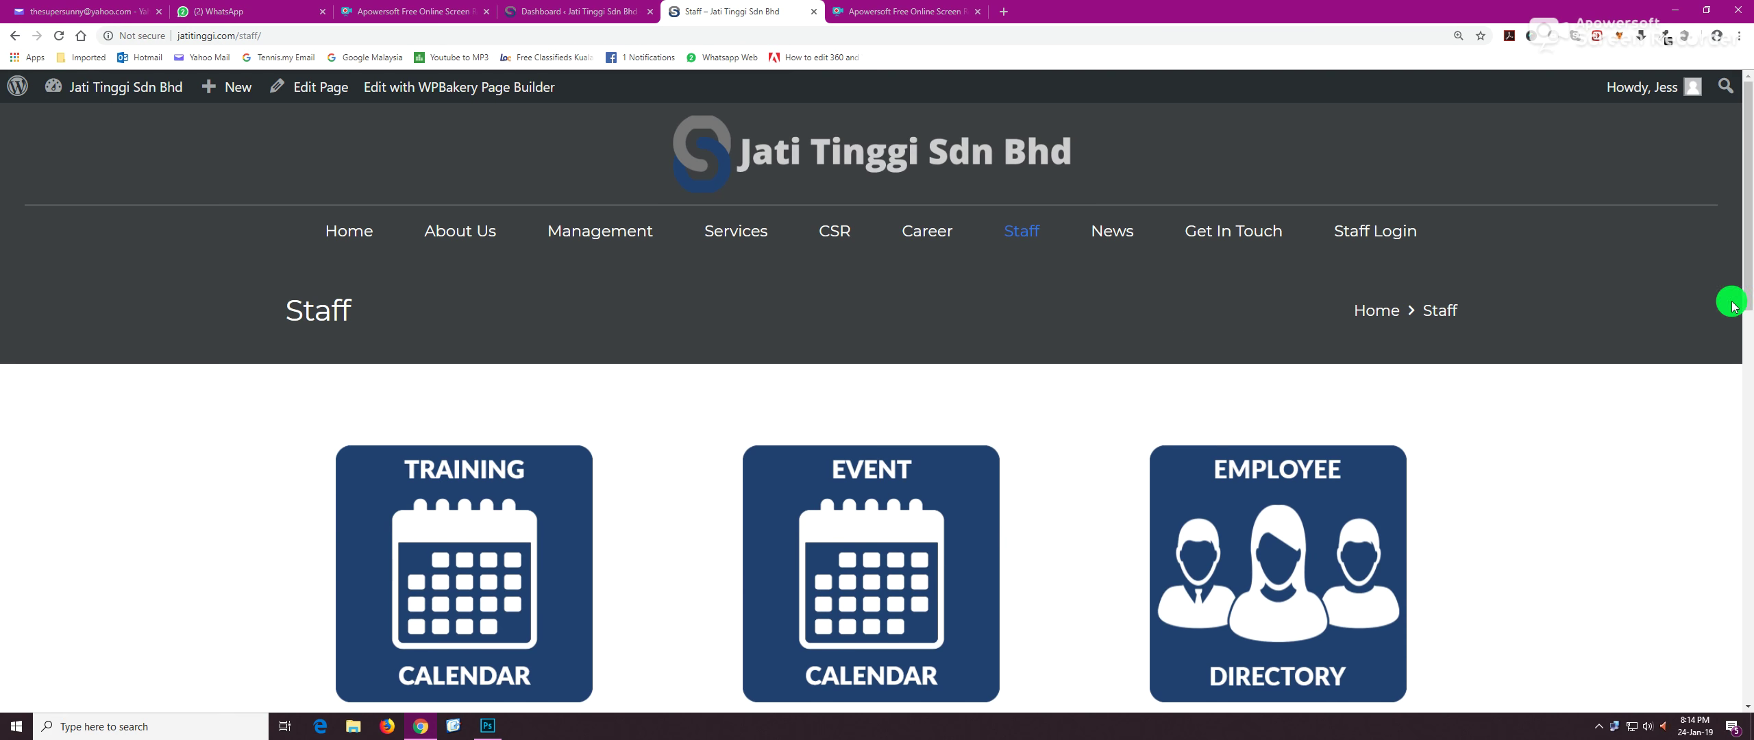
drag(1743, 263, 1715, 325)
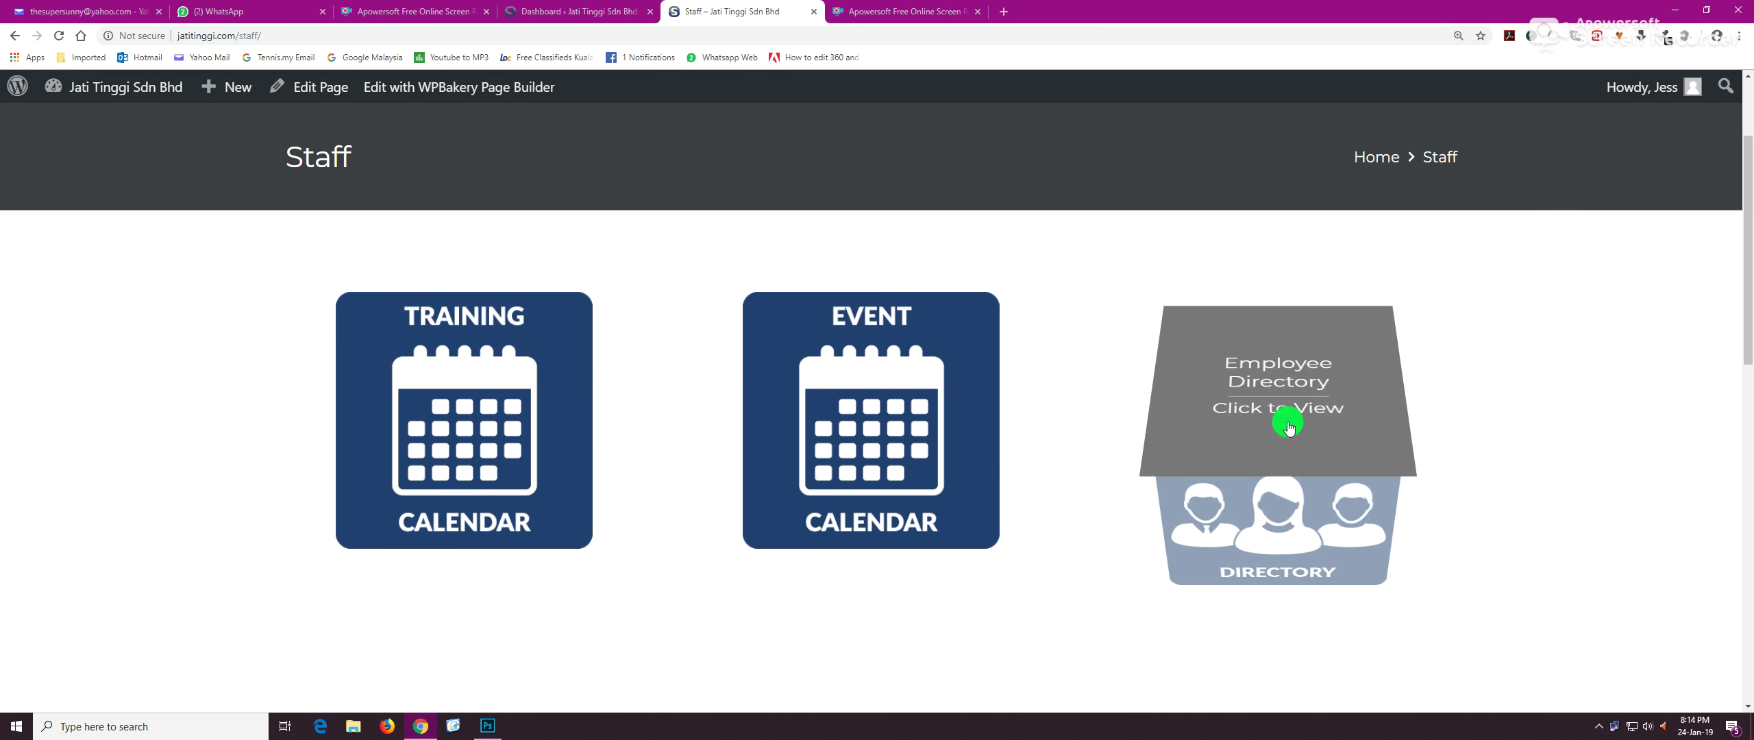
drag(1745, 350, 1745, 302)
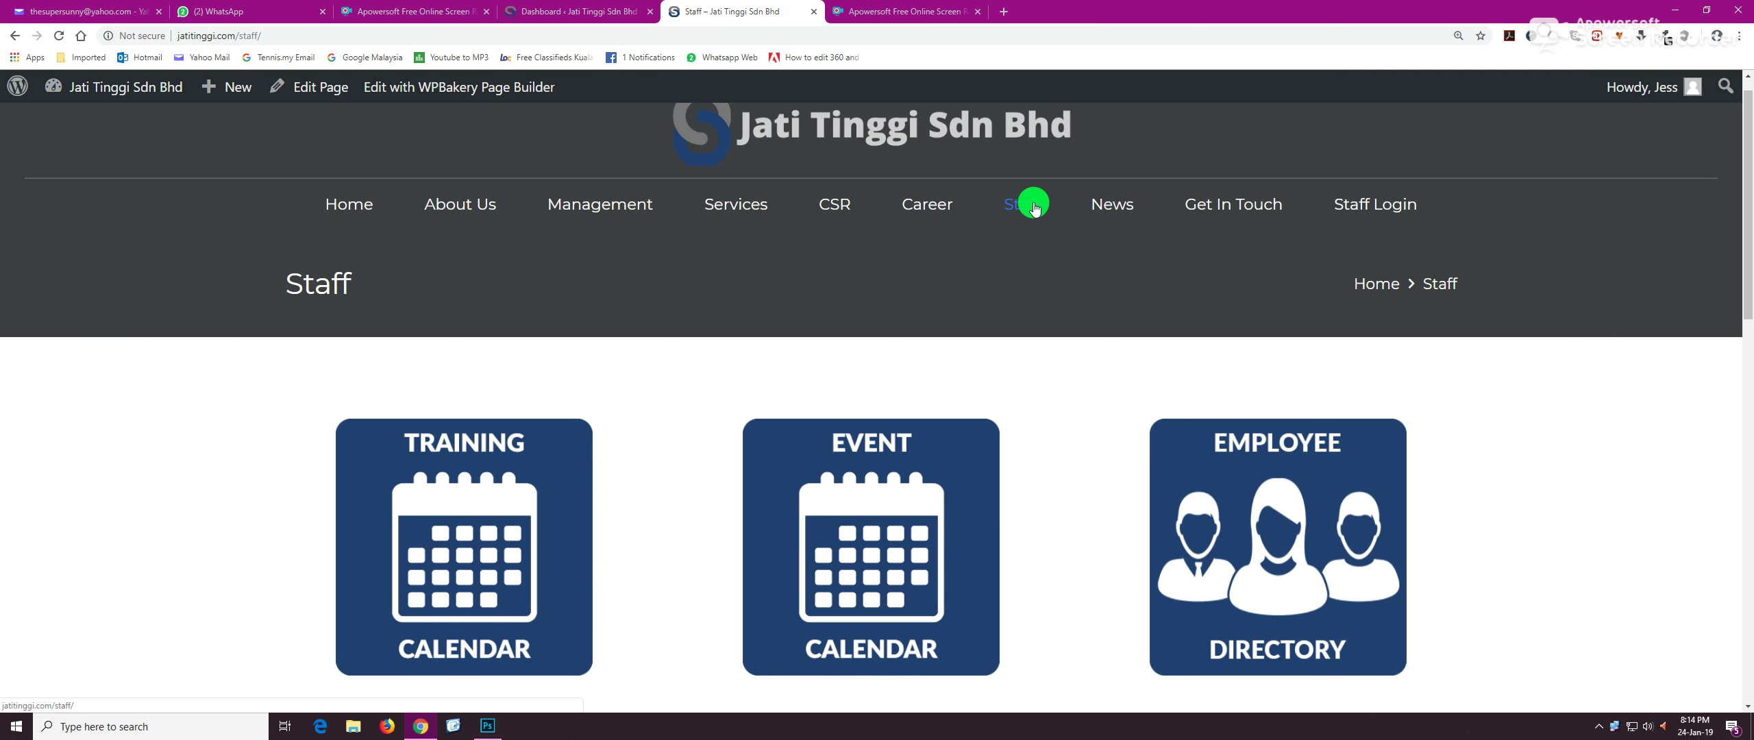
scroll(1741, 281, down, 1)
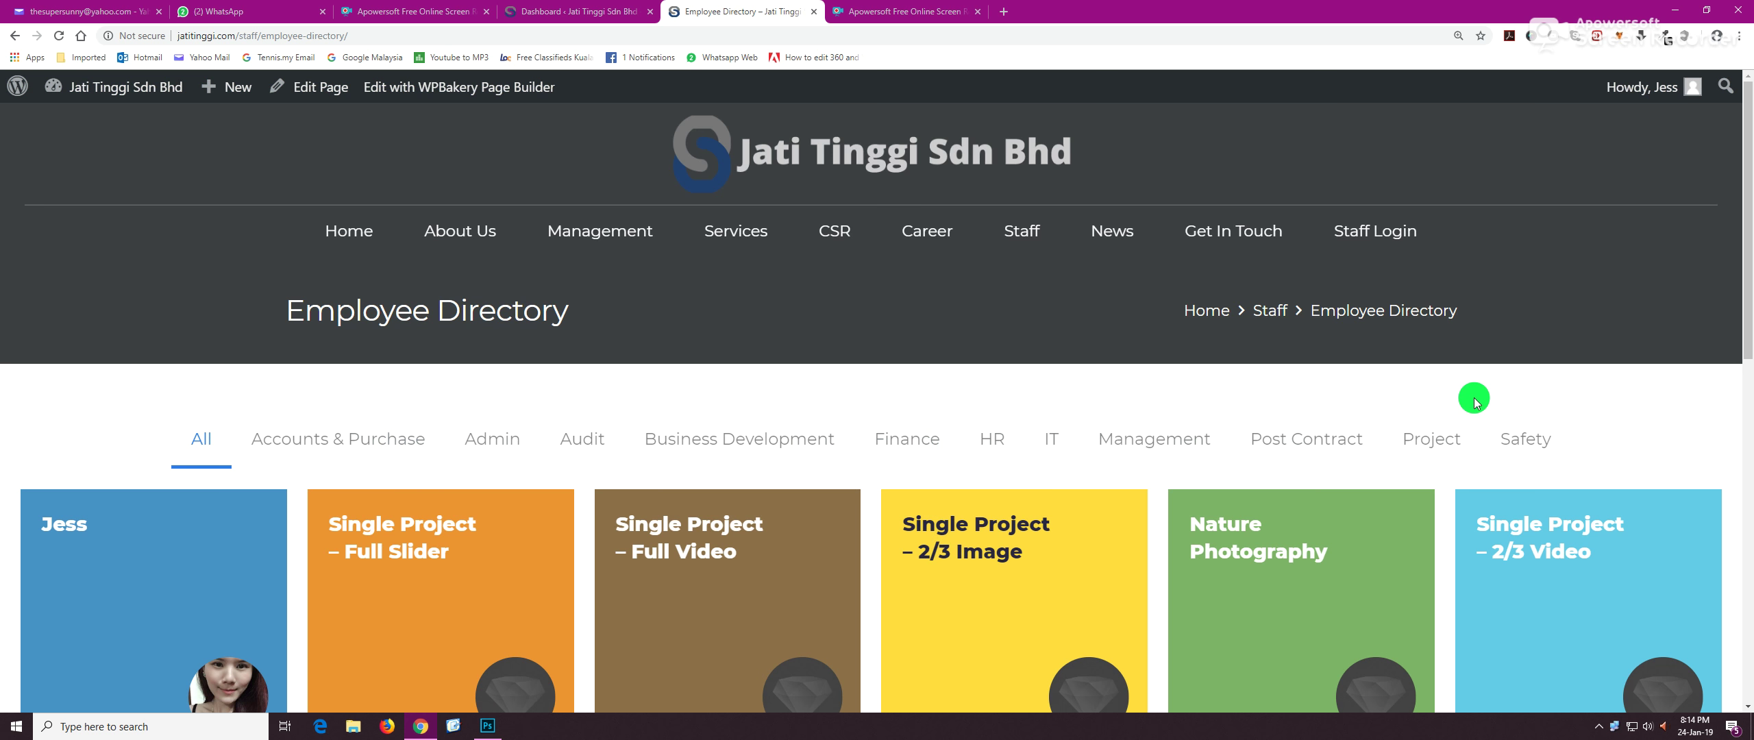
drag(1751, 315, 1751, 417)
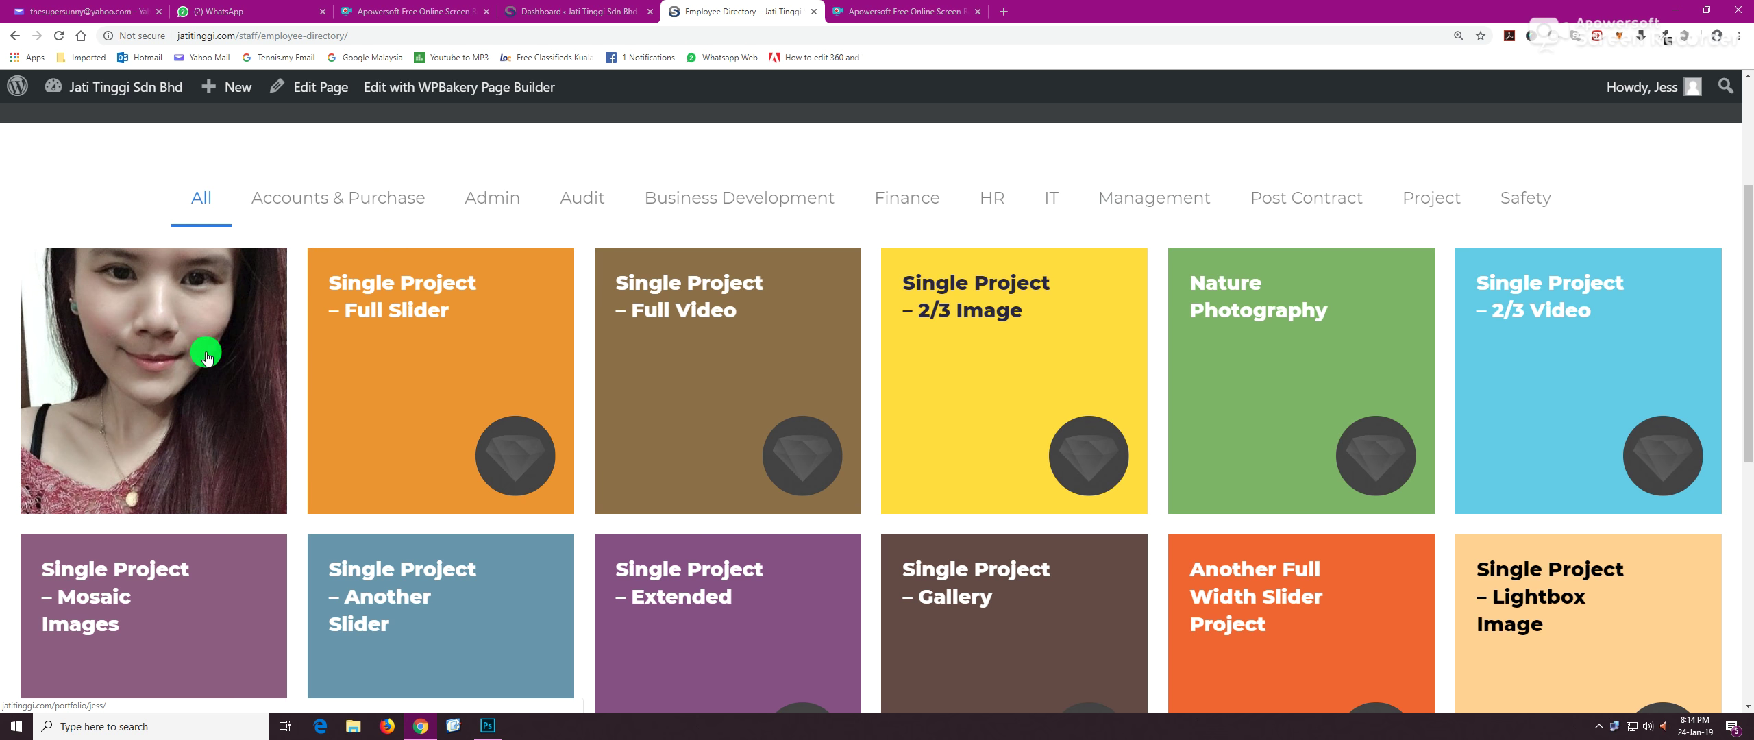
drag(1749, 345, 1749, 409)
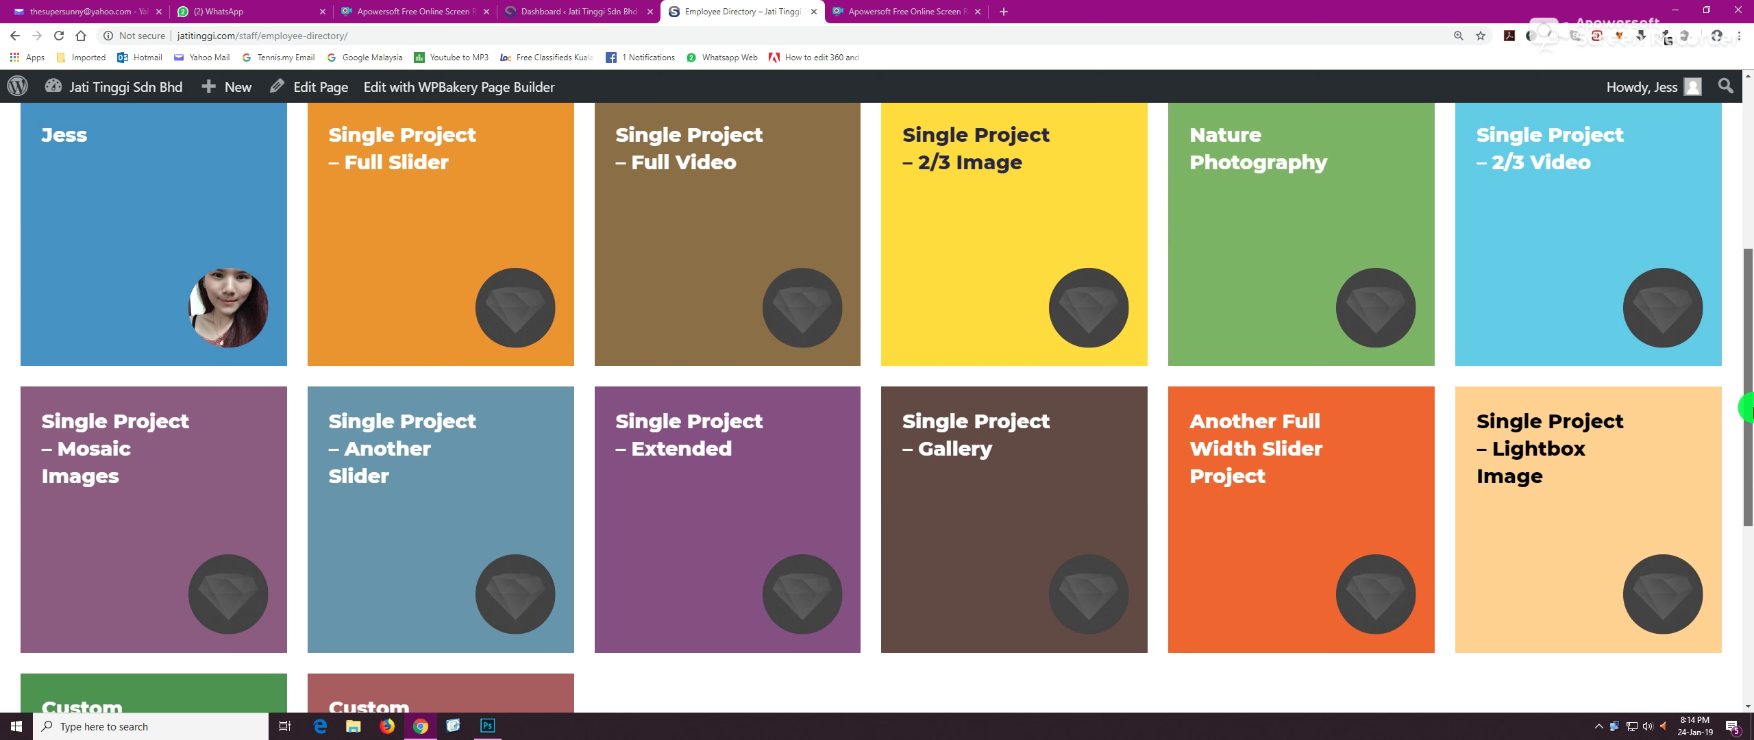
drag(1749, 409, 1747, 341)
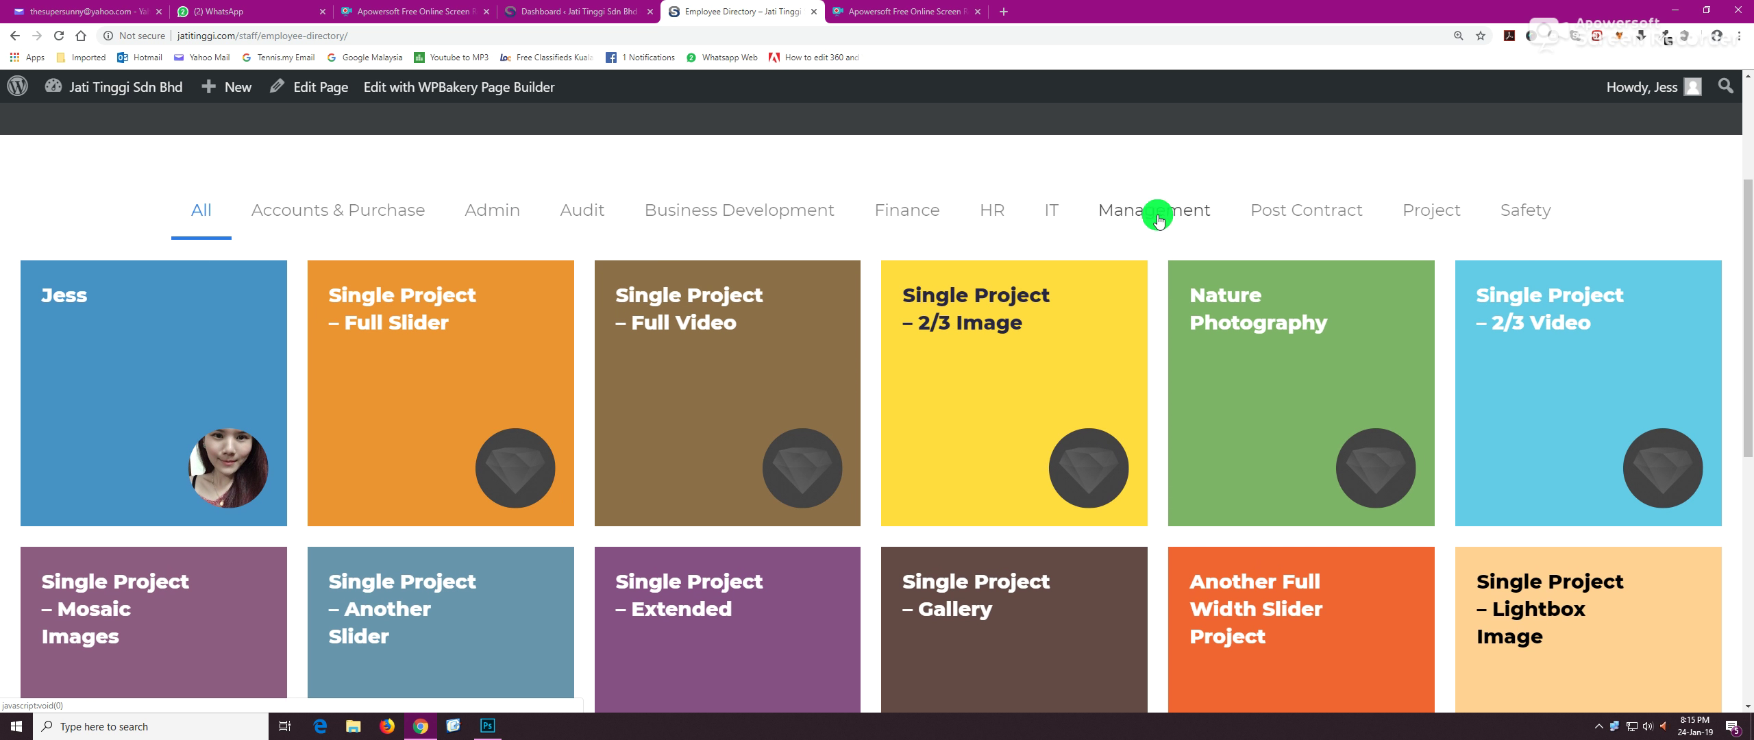
- Filter the directory to Accounts & Purchase, reset it to All, then go to the admin Dashboard
click(382, 221)
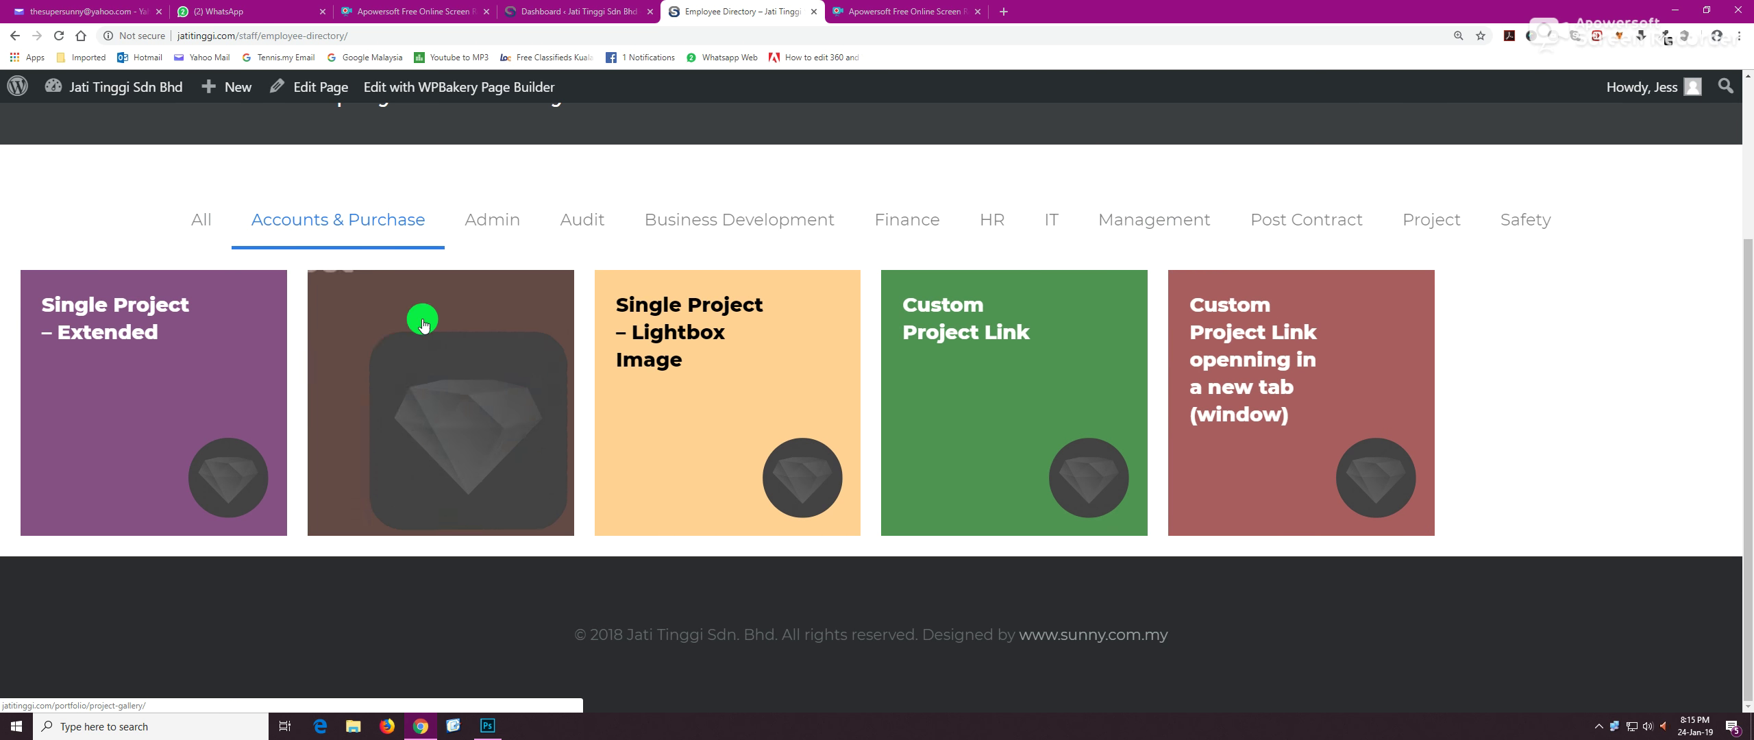
click(211, 226)
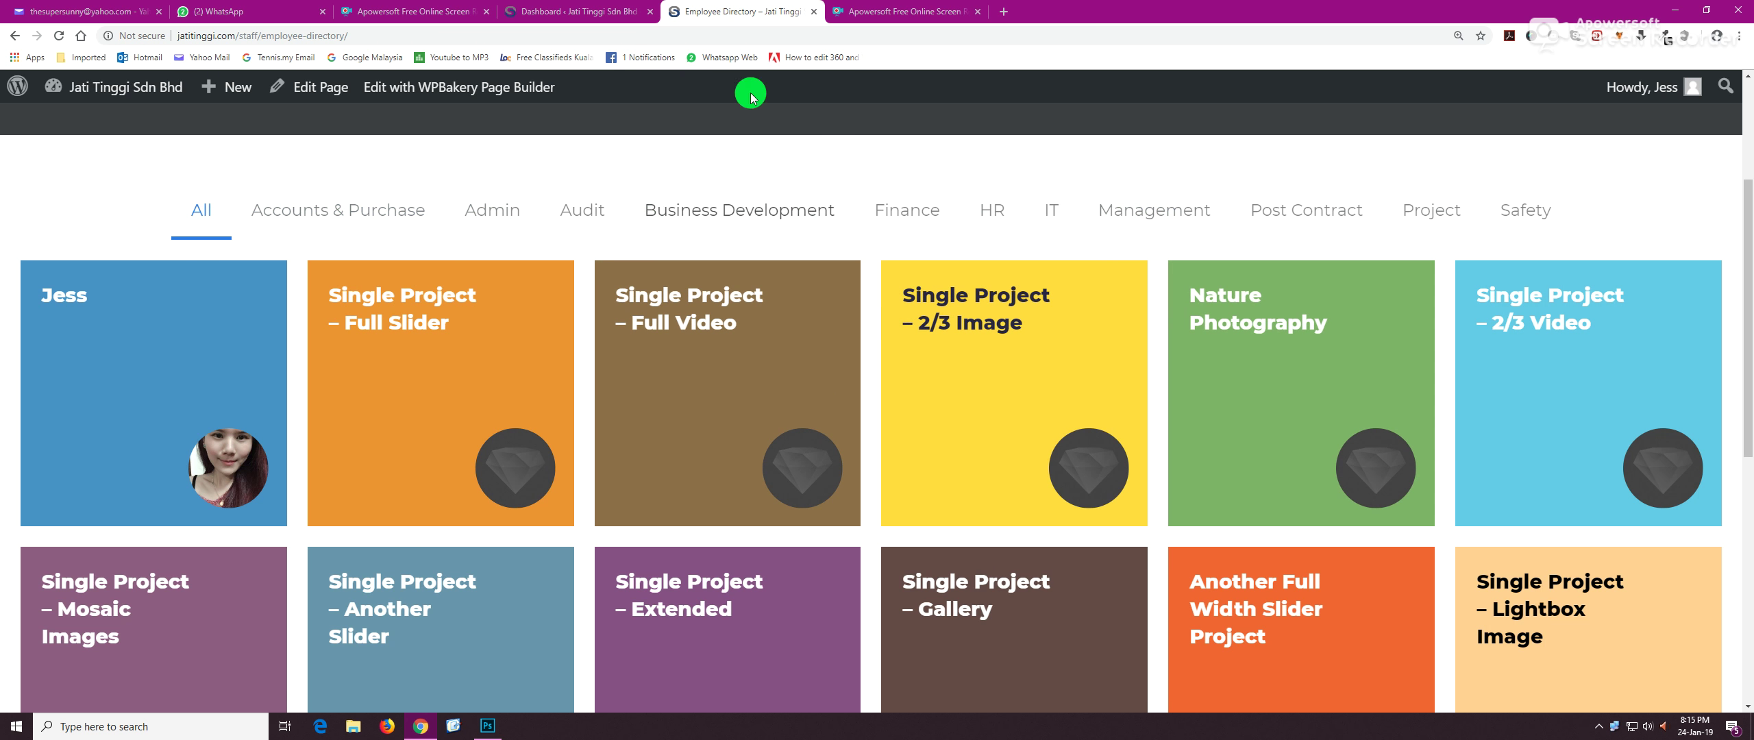
click(578, 11)
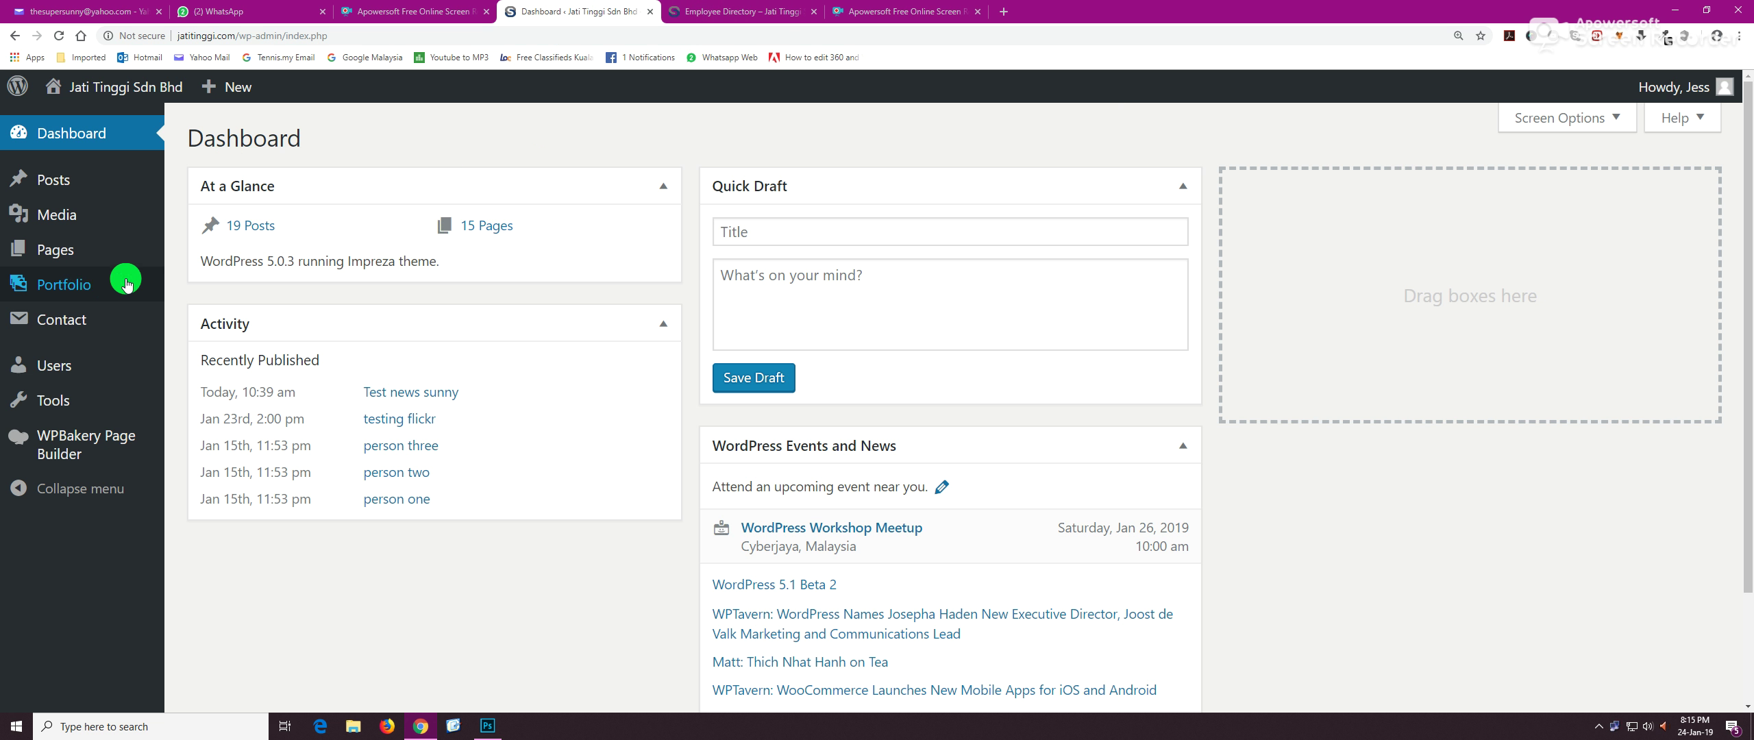
- Open the admin Portfolio list and duplicate the existing employee's page as a draft
mouse_move(86, 289)
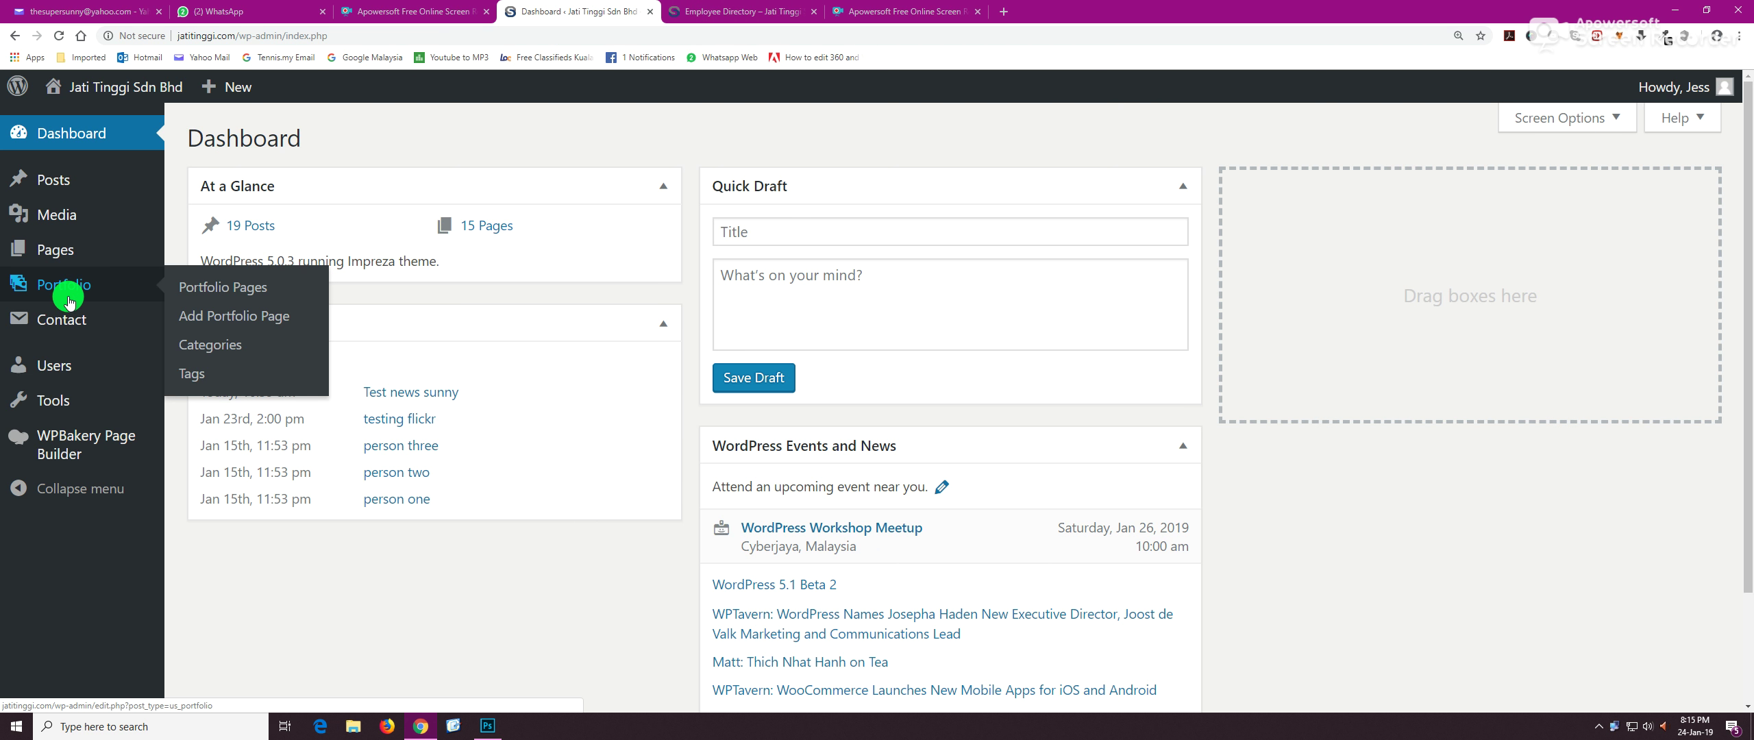
click(185, 291)
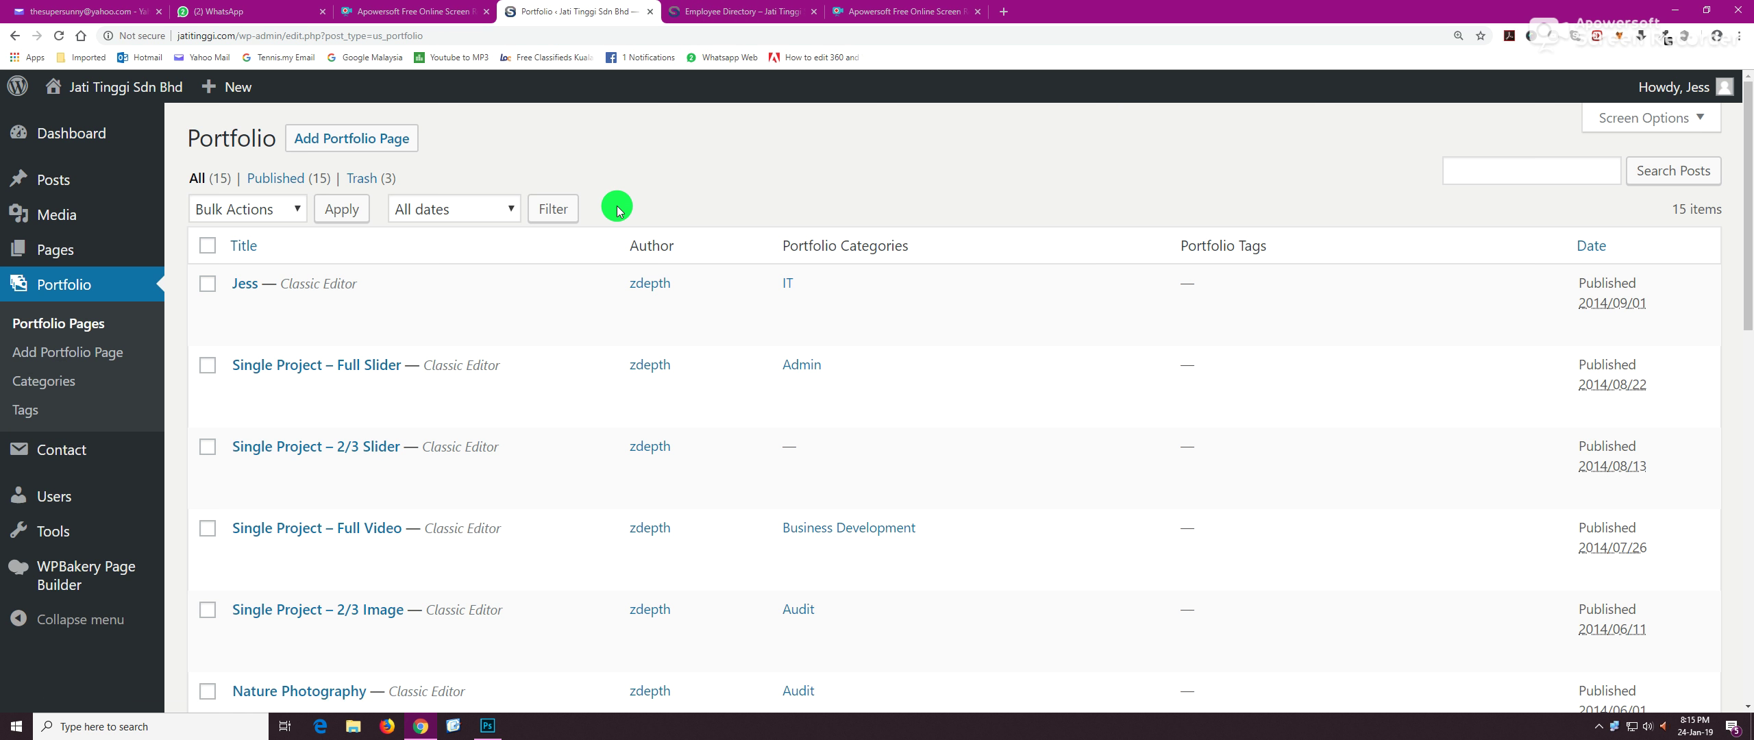
scroll(965, 310, down, 2)
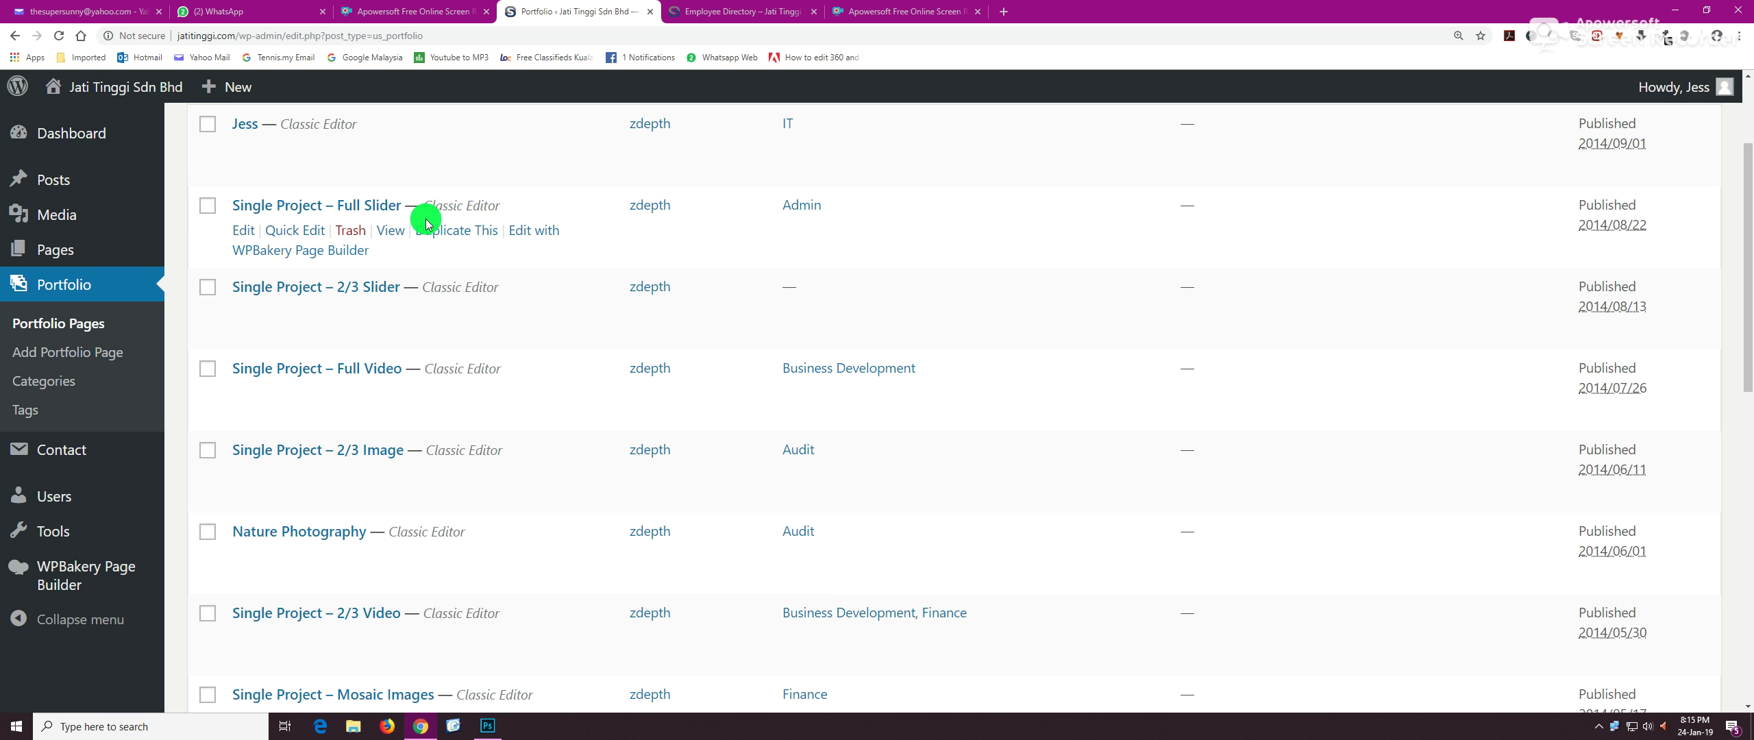
drag(1744, 266, 1745, 224)
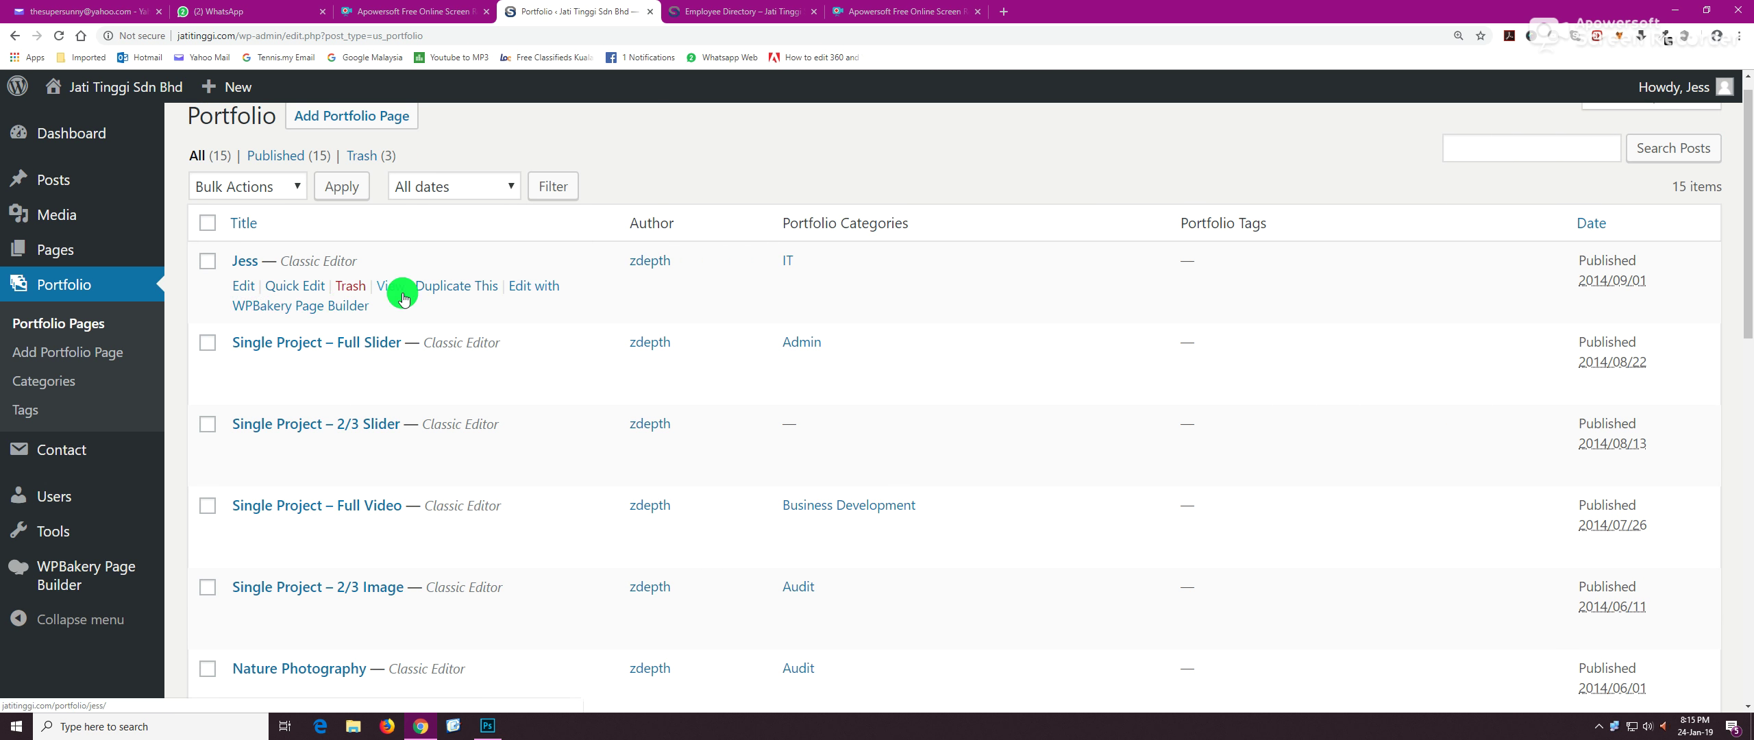
drag(1746, 343, 1746, 319)
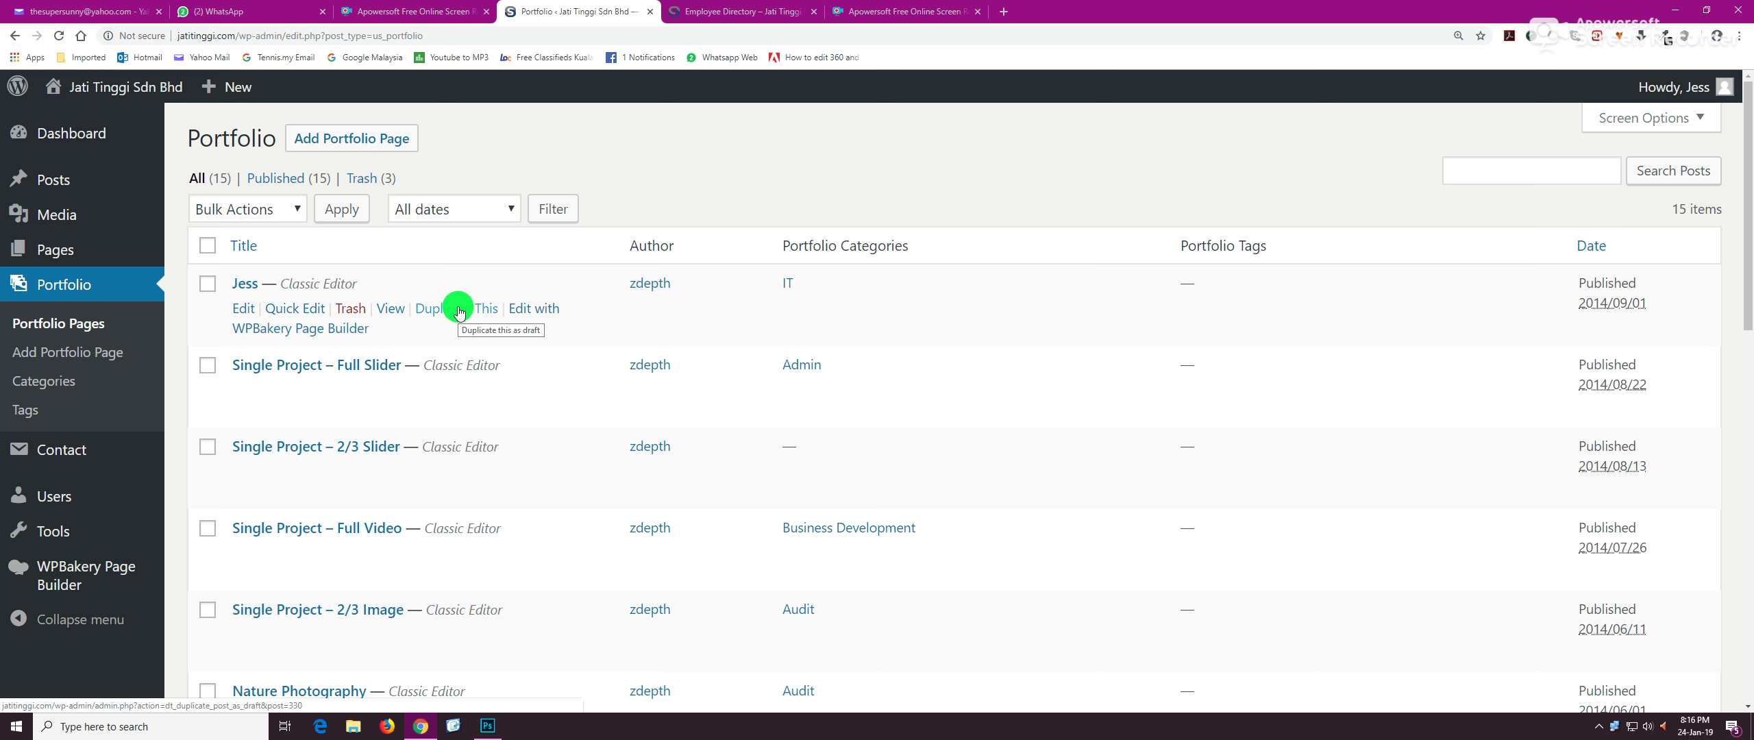
click(457, 310)
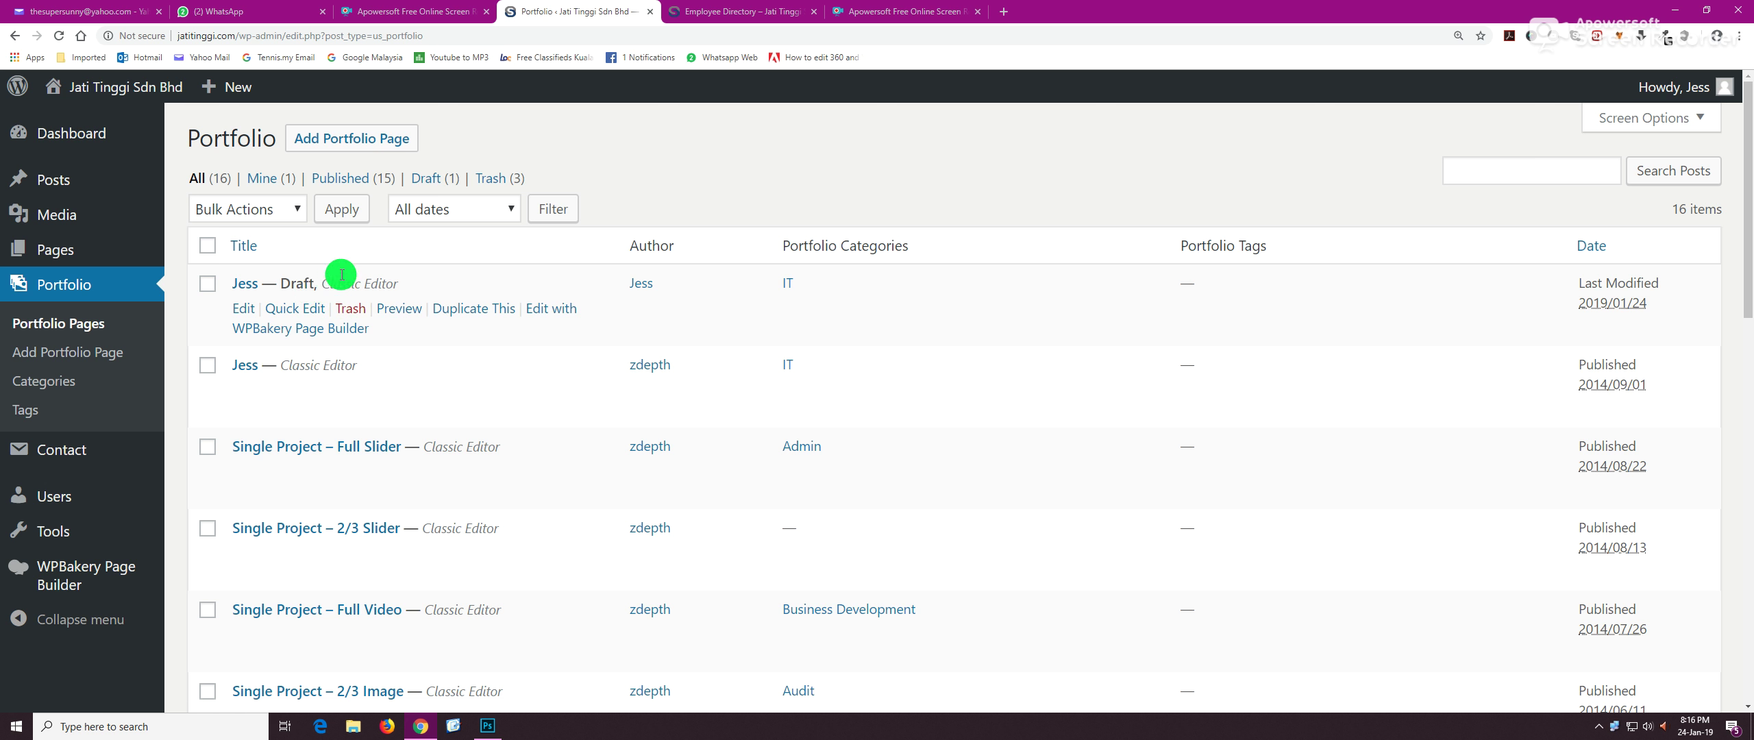
- Open the new Draft copy of the employee page in the editor
click(244, 313)
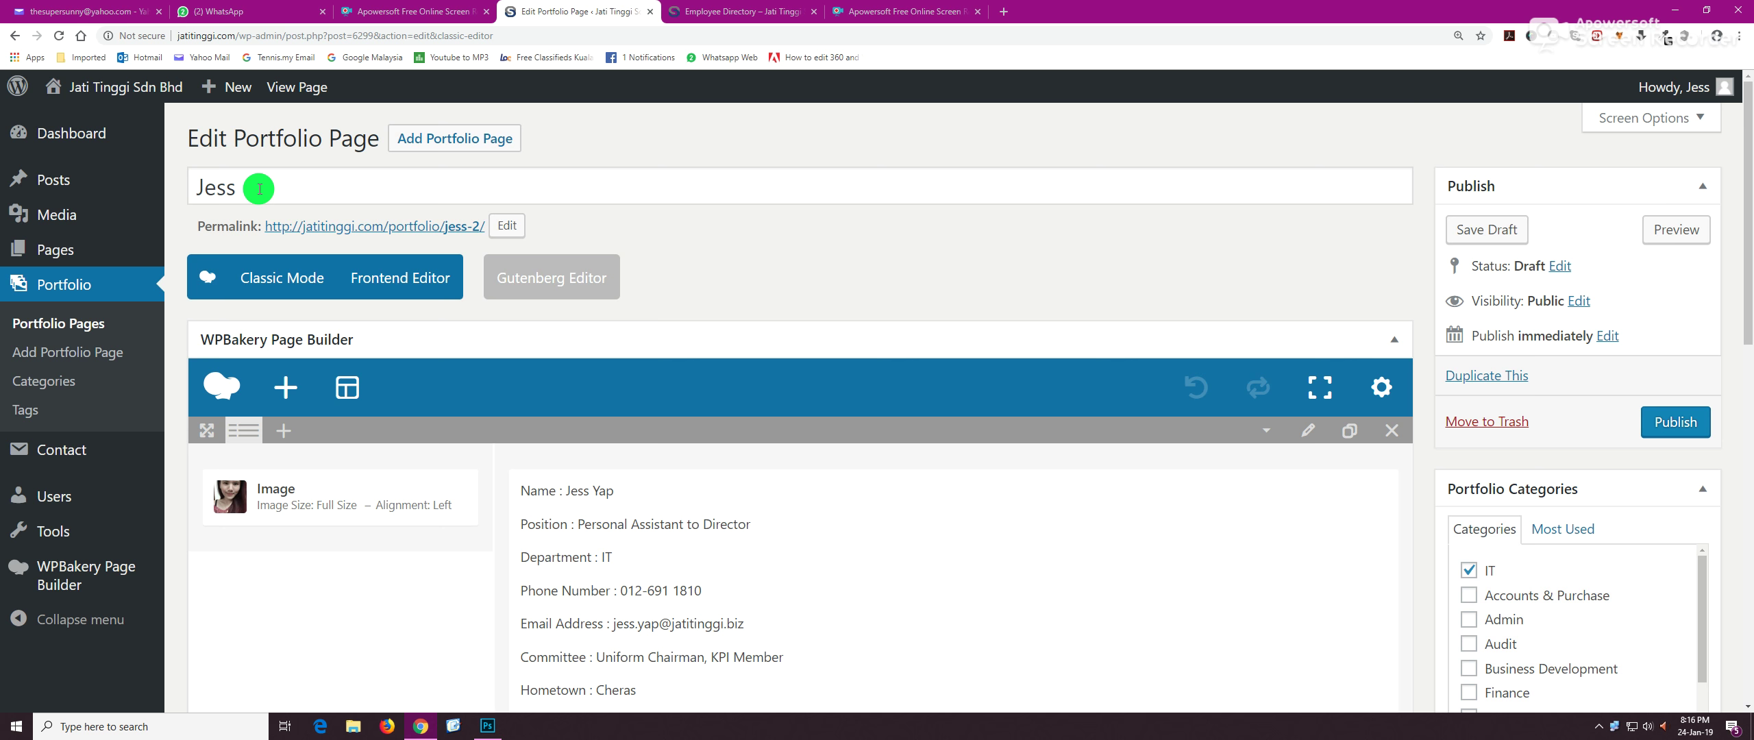
- Replace the draft's title with the new employee's name and update the permalink slug to match
drag(259, 189, 188, 190)
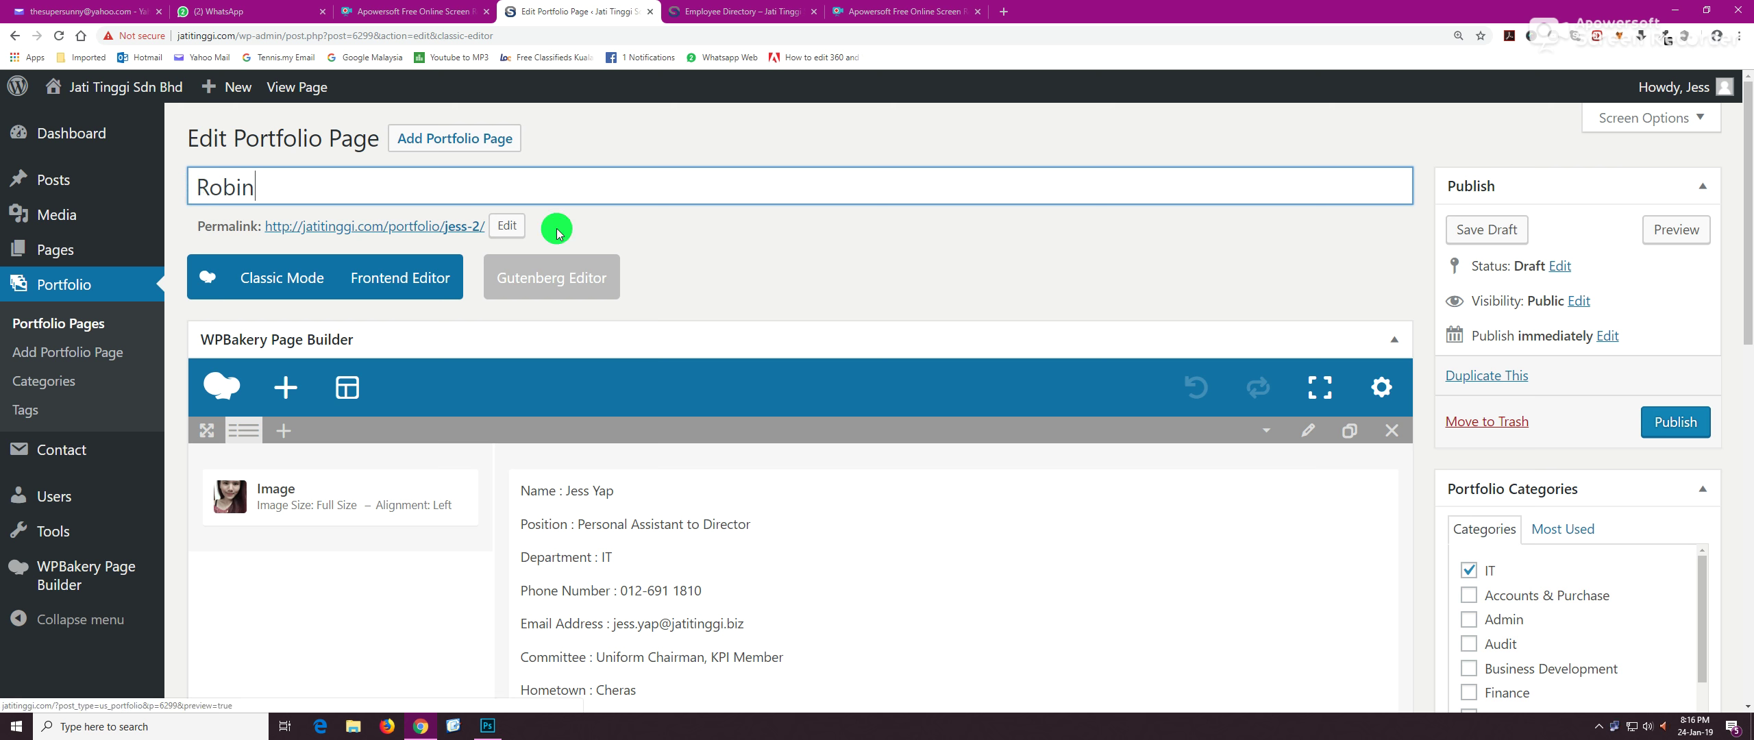
click(510, 226)
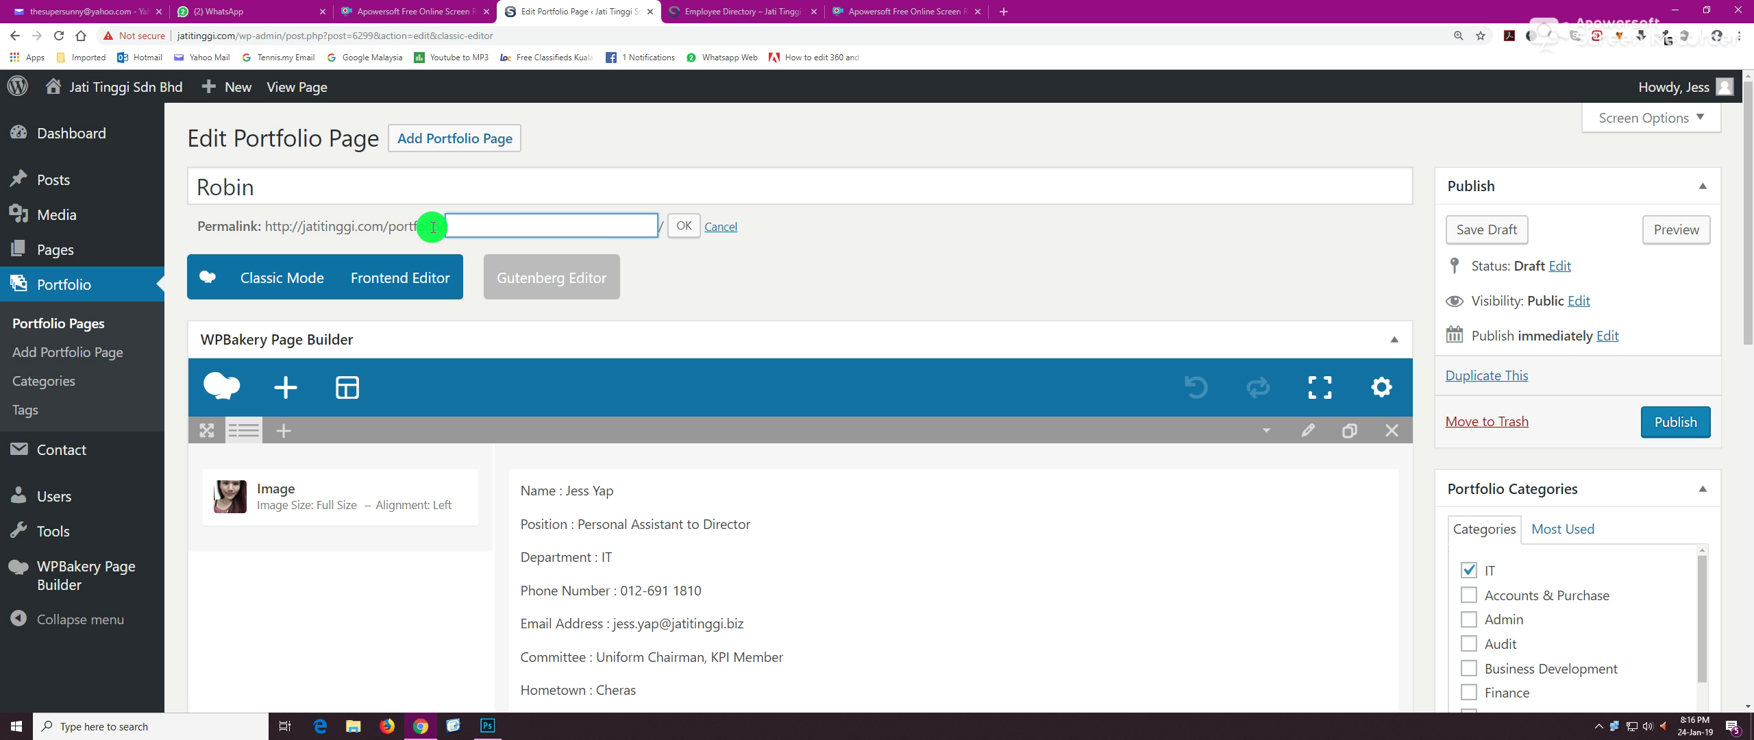
click(680, 235)
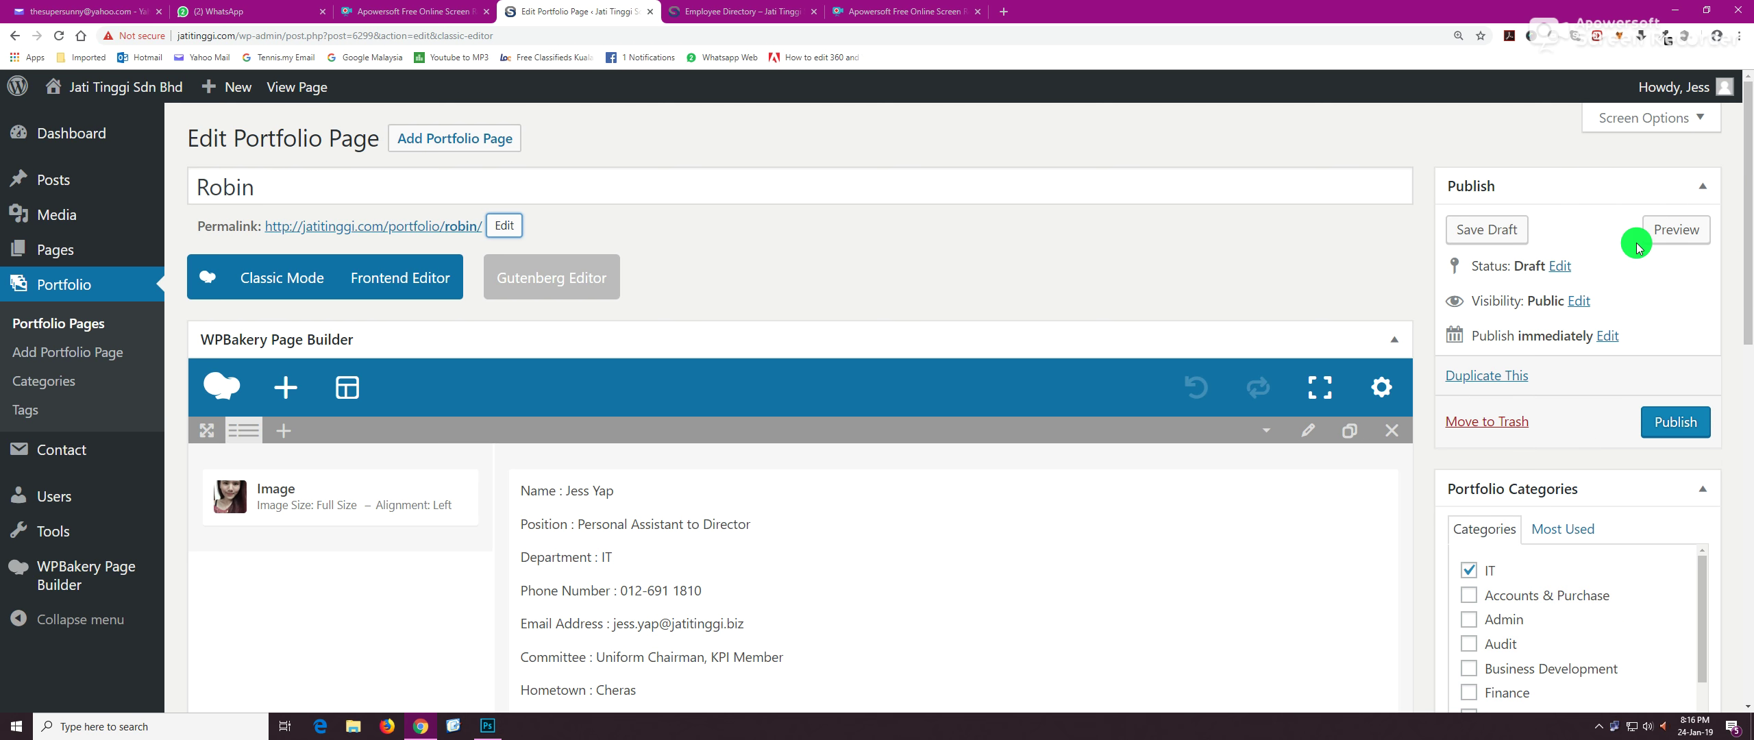
drag(1748, 287, 1747, 323)
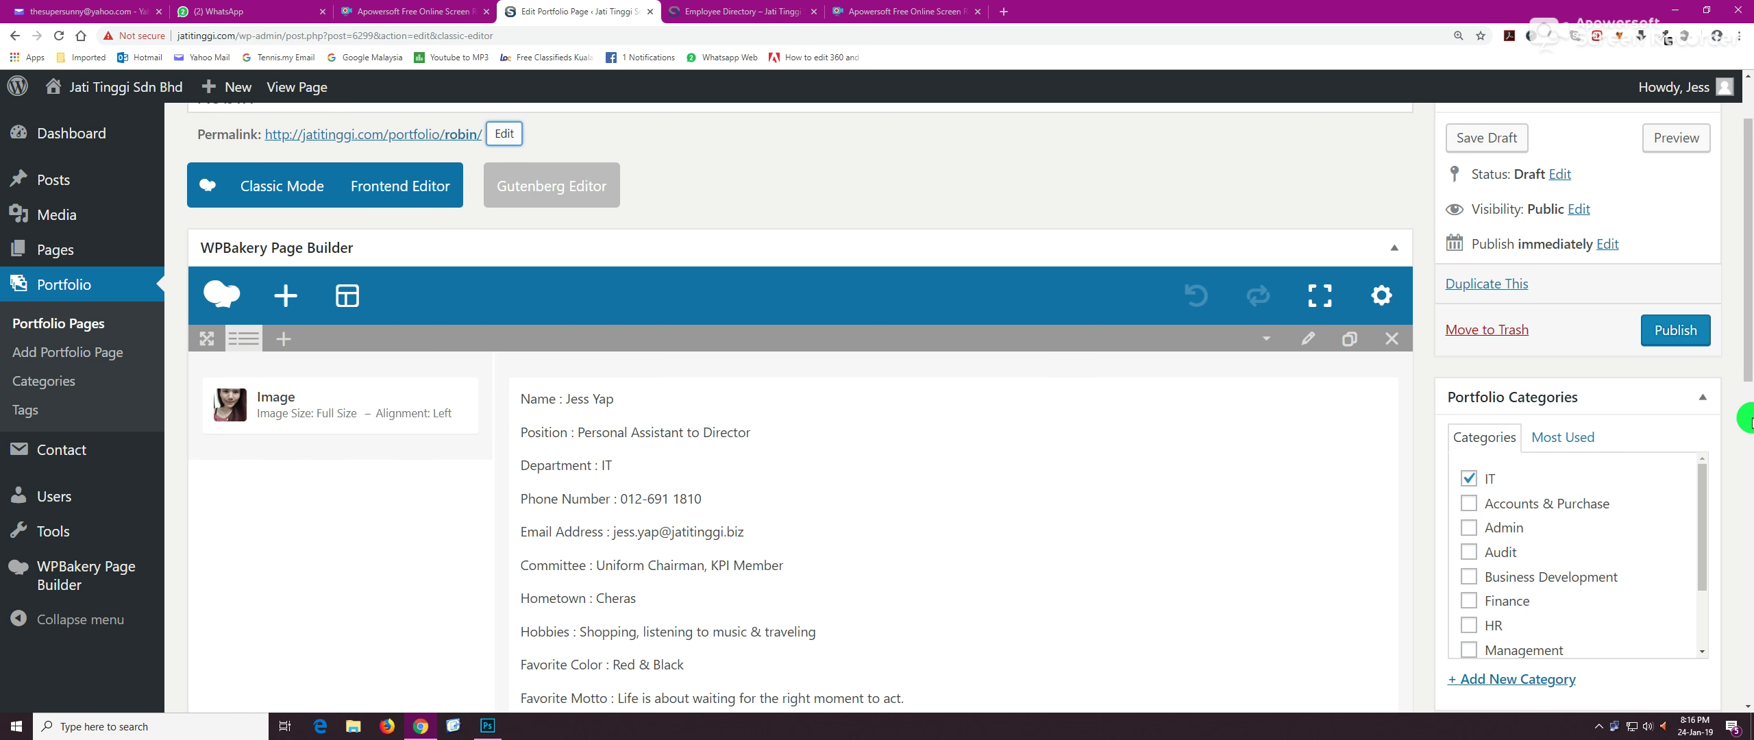
- Uncheck Audit in Portfolio Categories so IT is the only category left on the page
drag(1745, 342, 1723, 408)
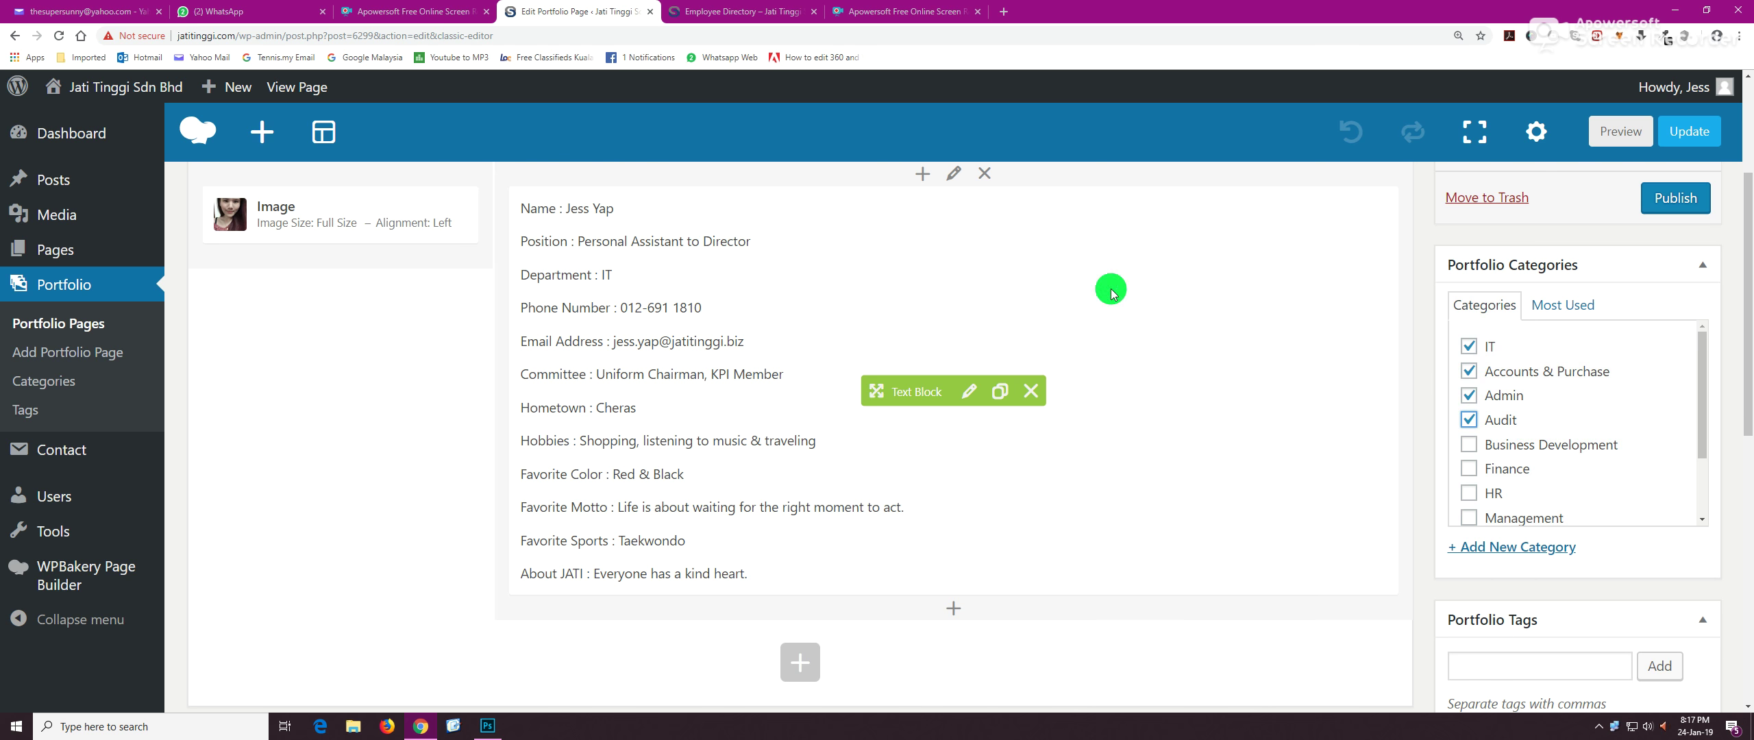
click(1471, 420)
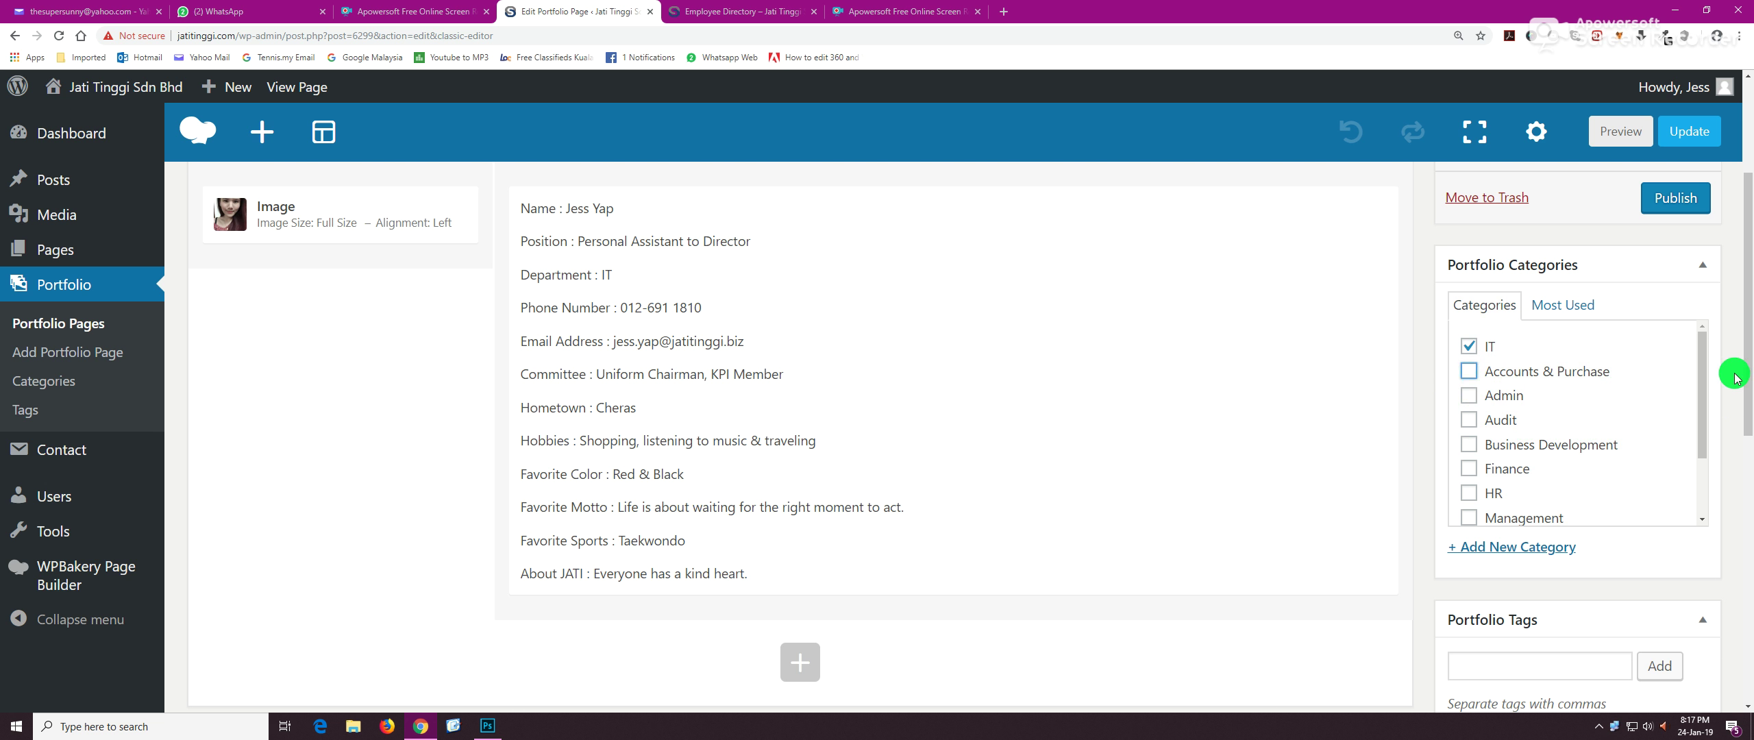
mouse_move(1748, 372)
mouse_down()
mouse_move(1747, 322)
mouse_move(1750, 388)
mouse_move(1747, 347)
mouse_up()
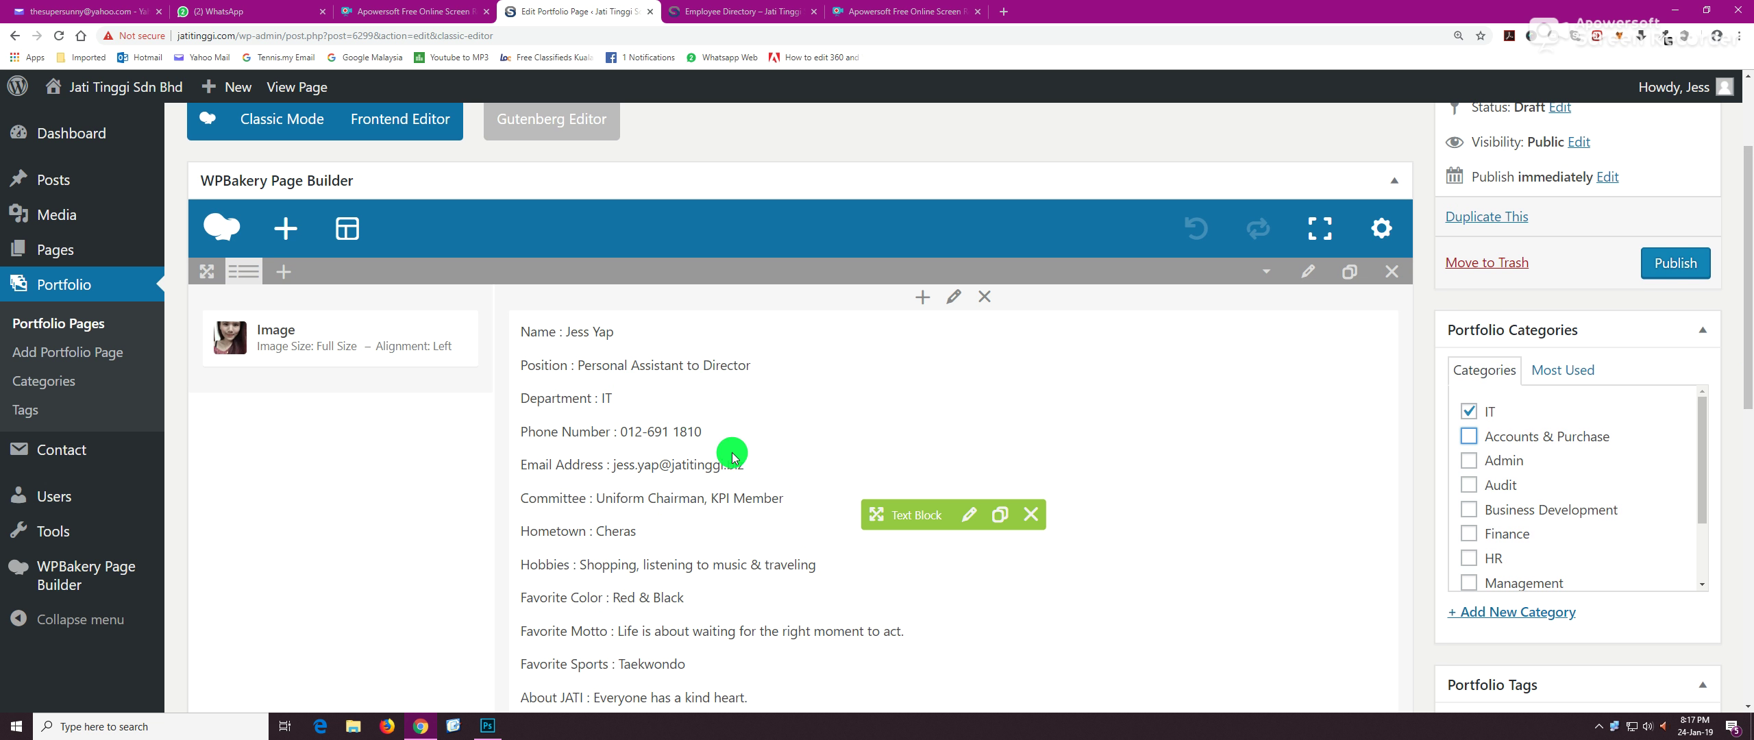
click(735, 12)
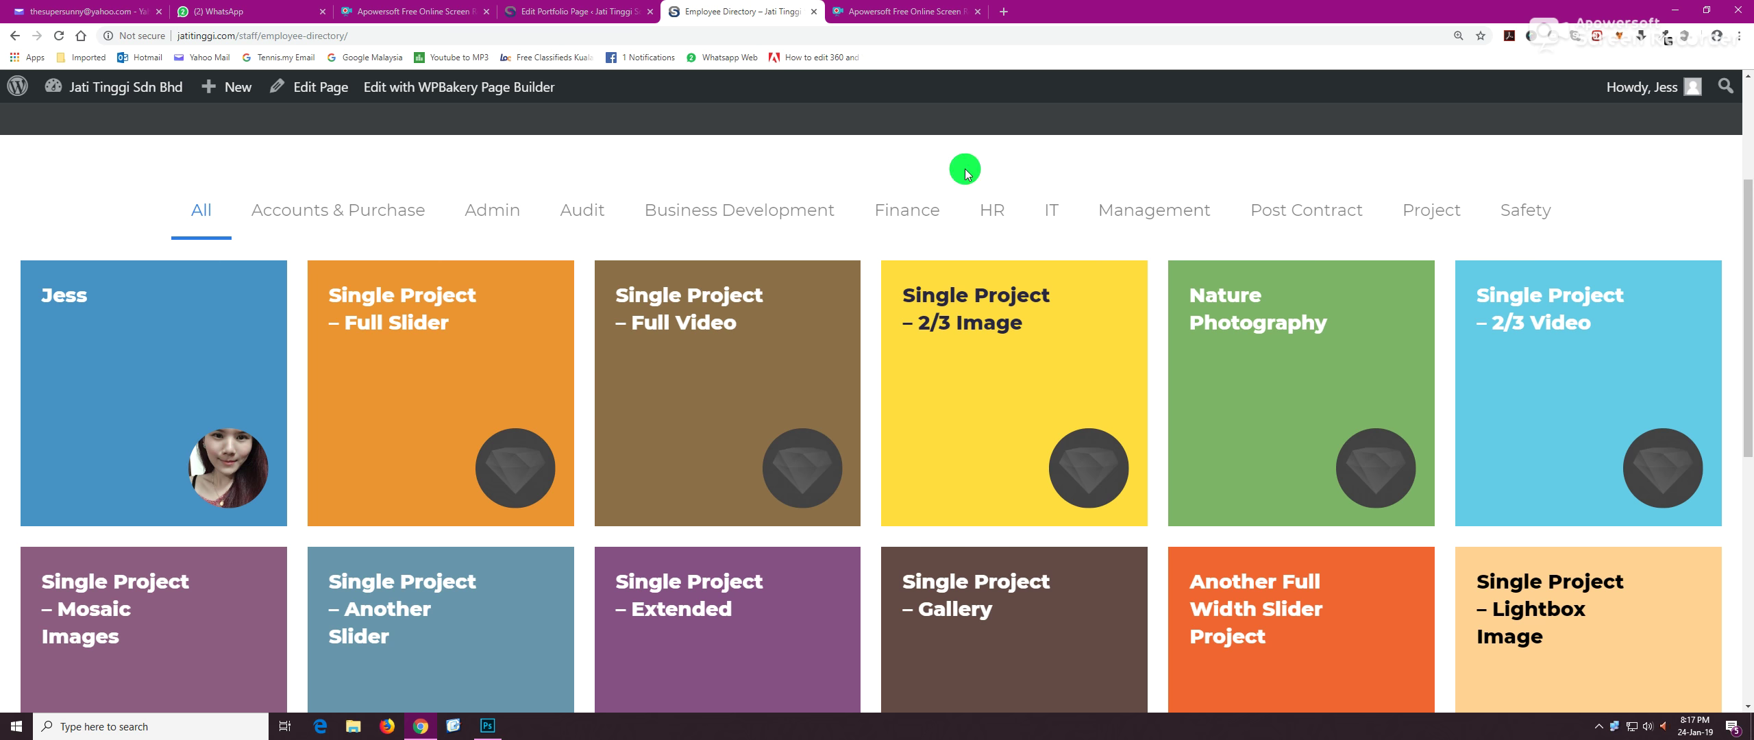
click(172, 294)
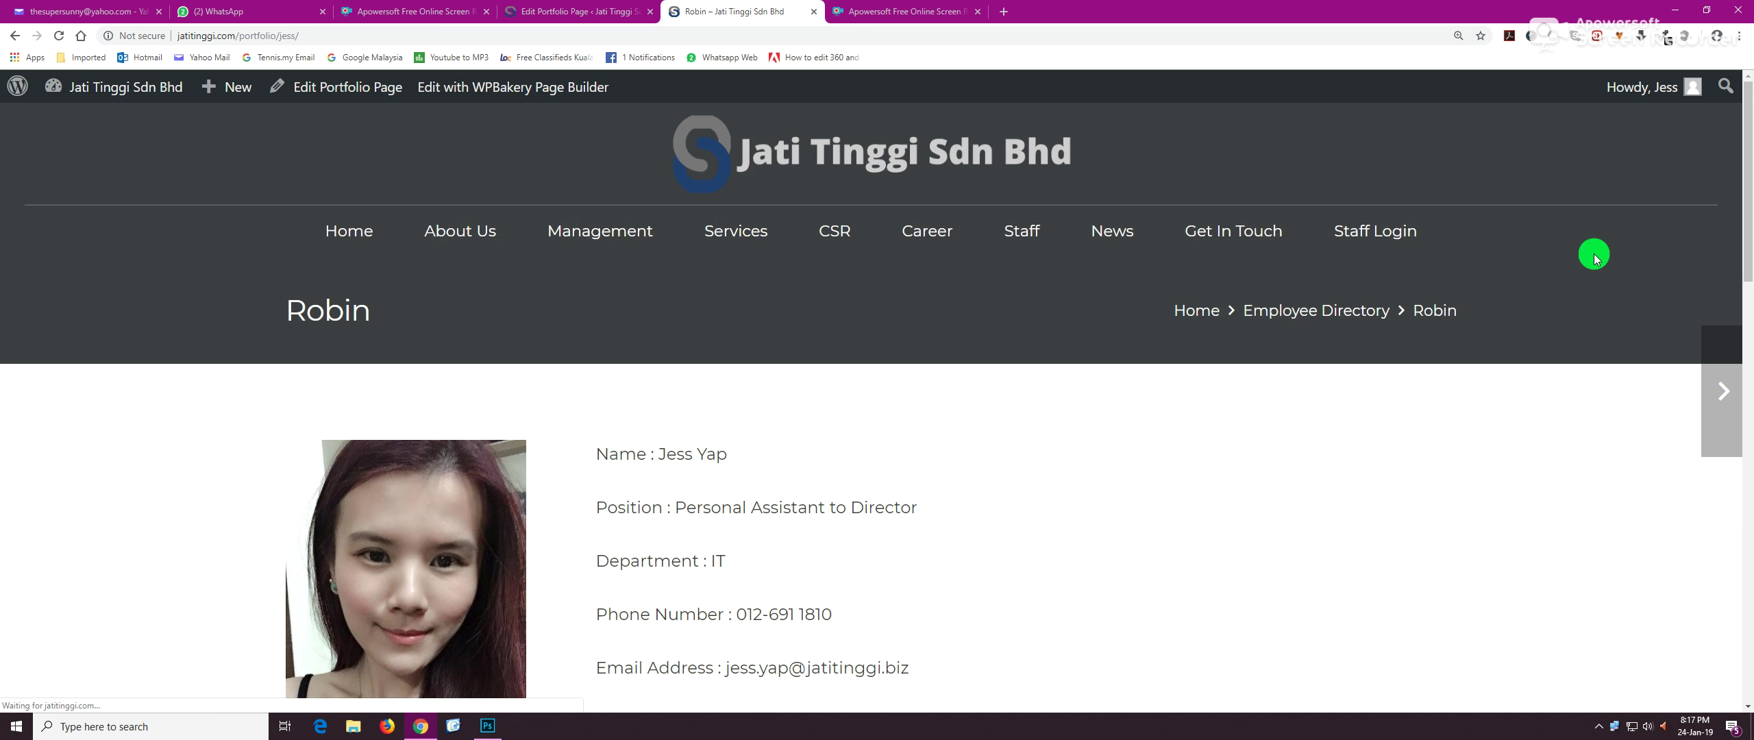
scroll(1746, 313, down, 4)
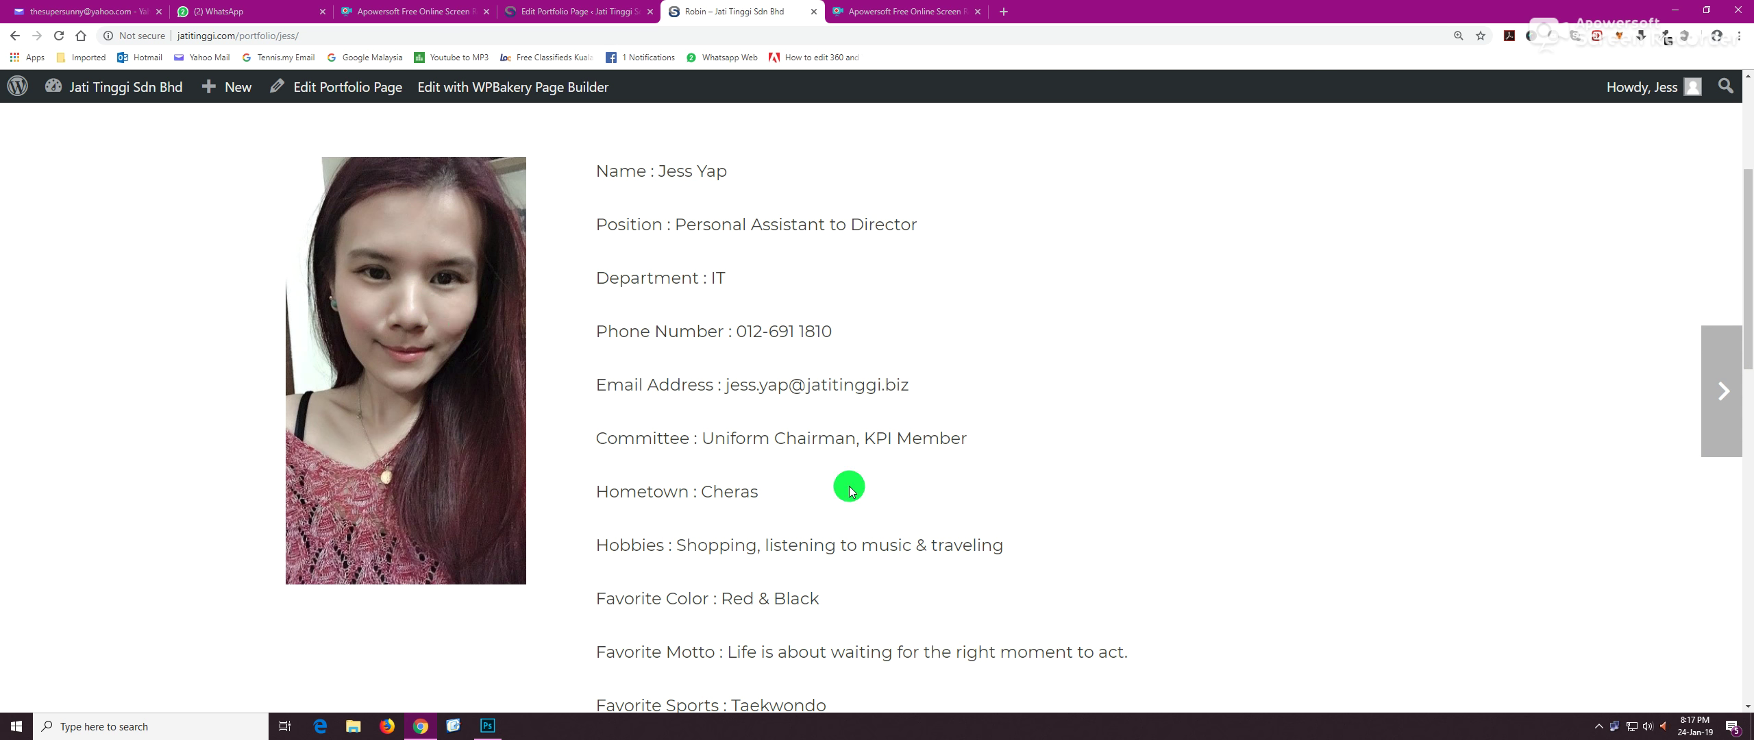
click(596, 18)
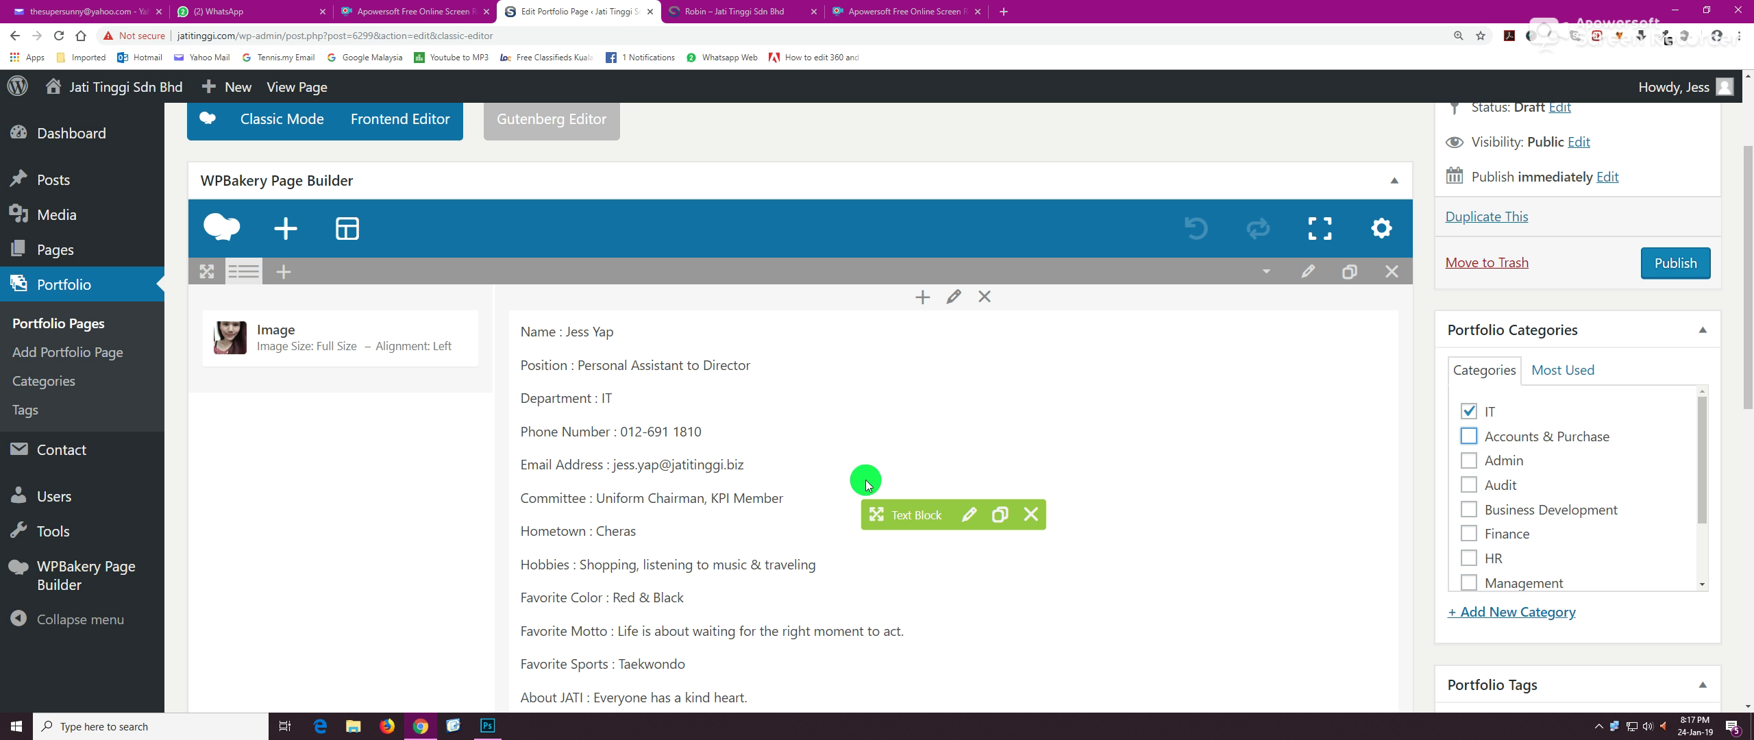
click(968, 522)
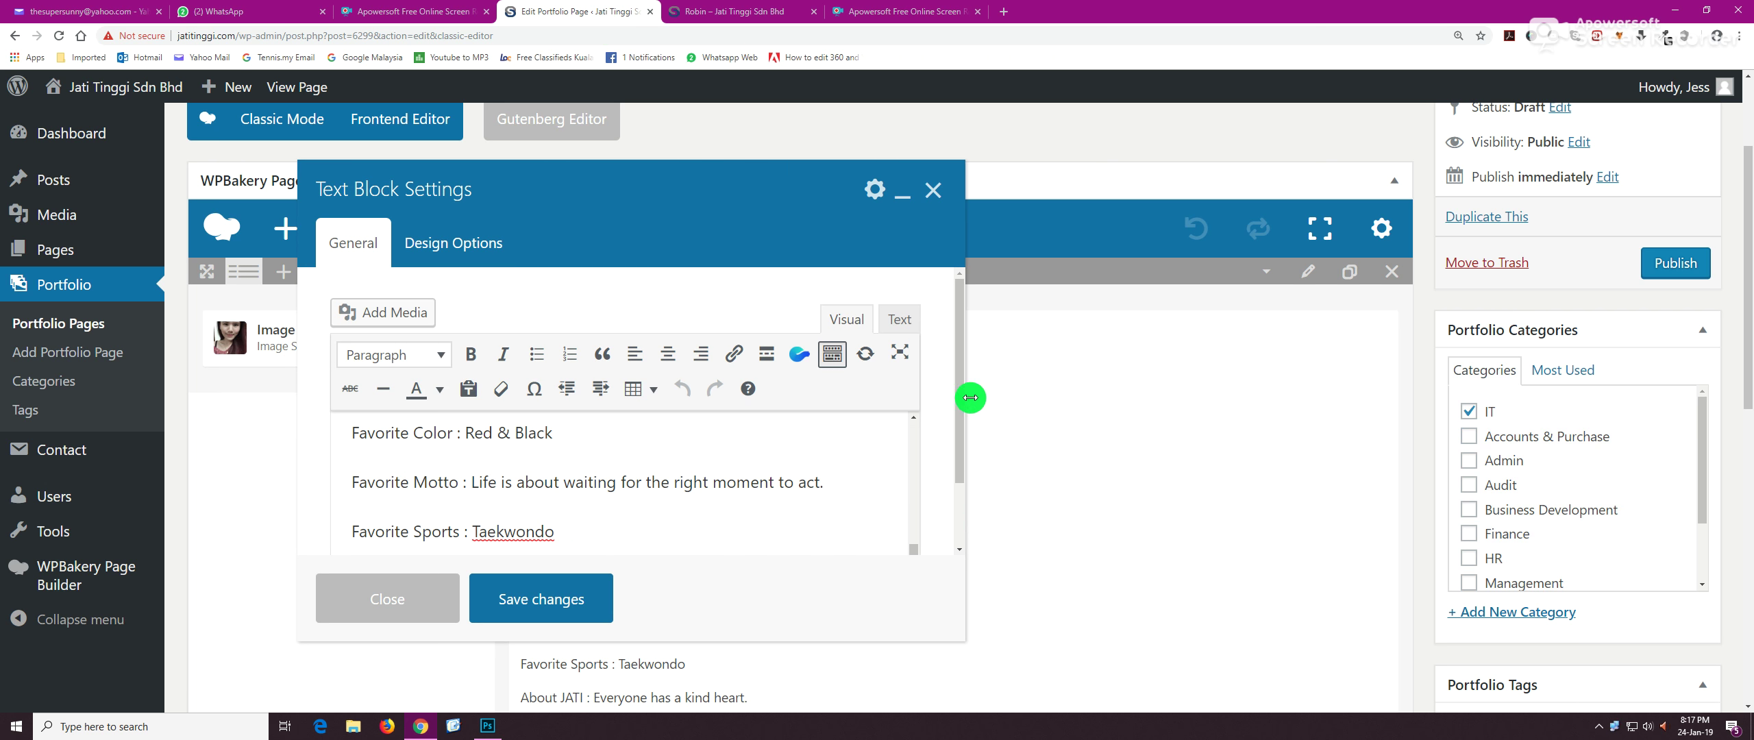
drag(775, 159, 783, 12)
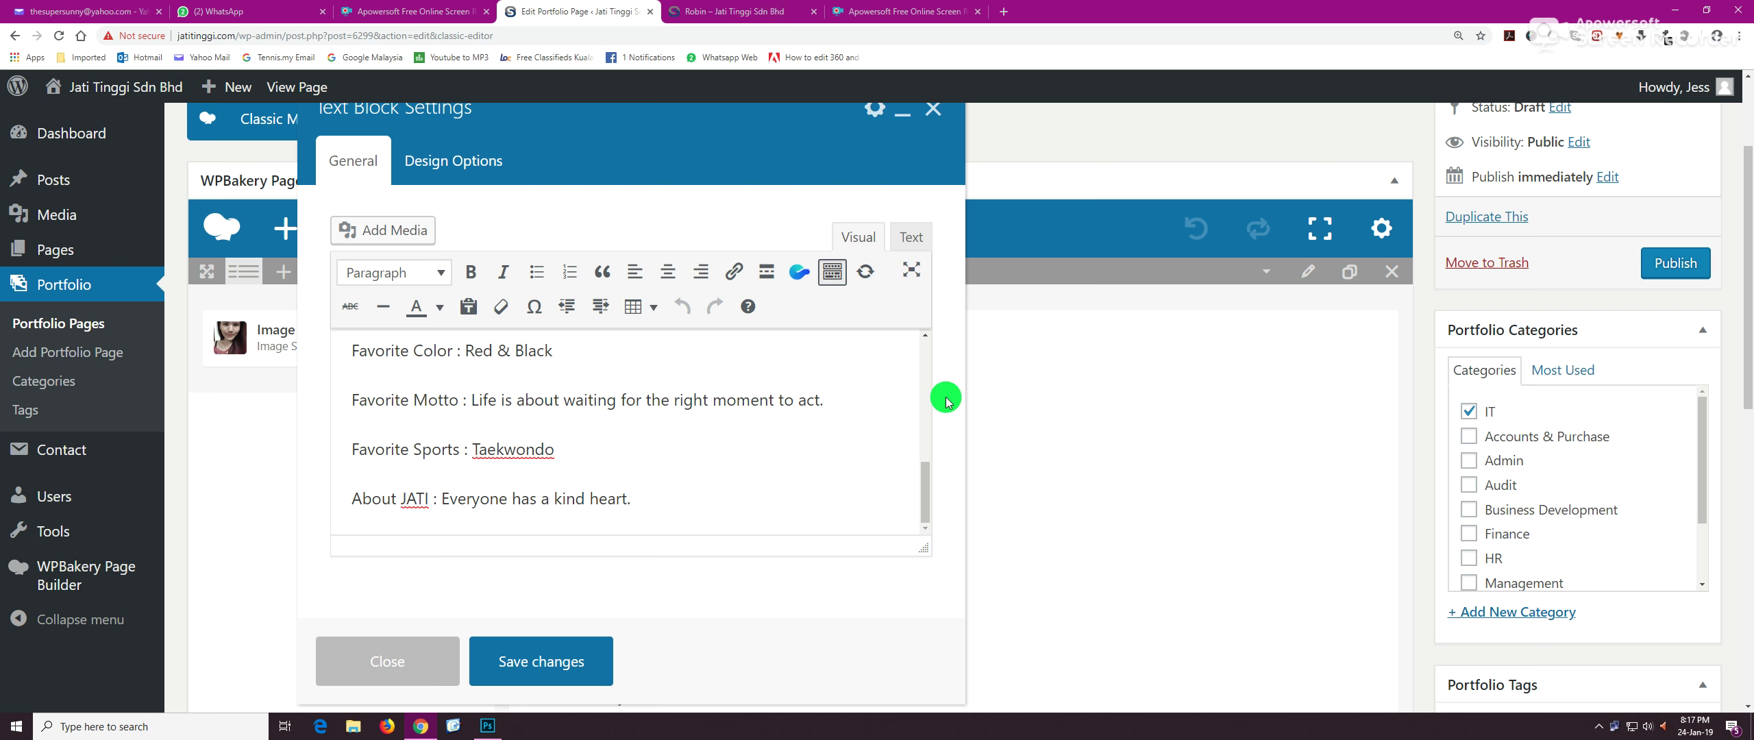
drag(934, 477, 941, 355)
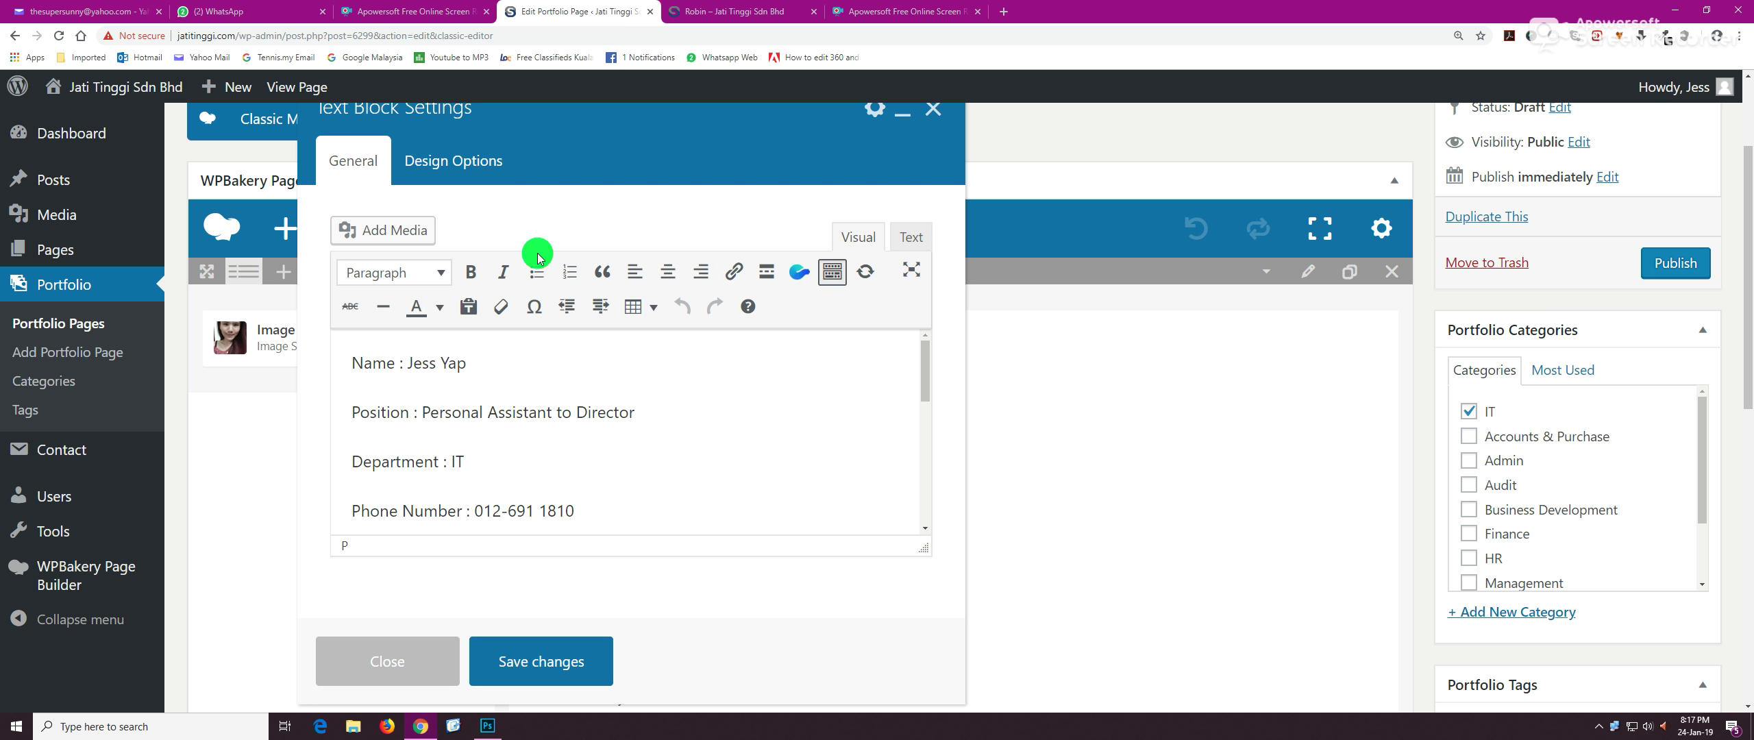
drag(654, 404, 414, 404)
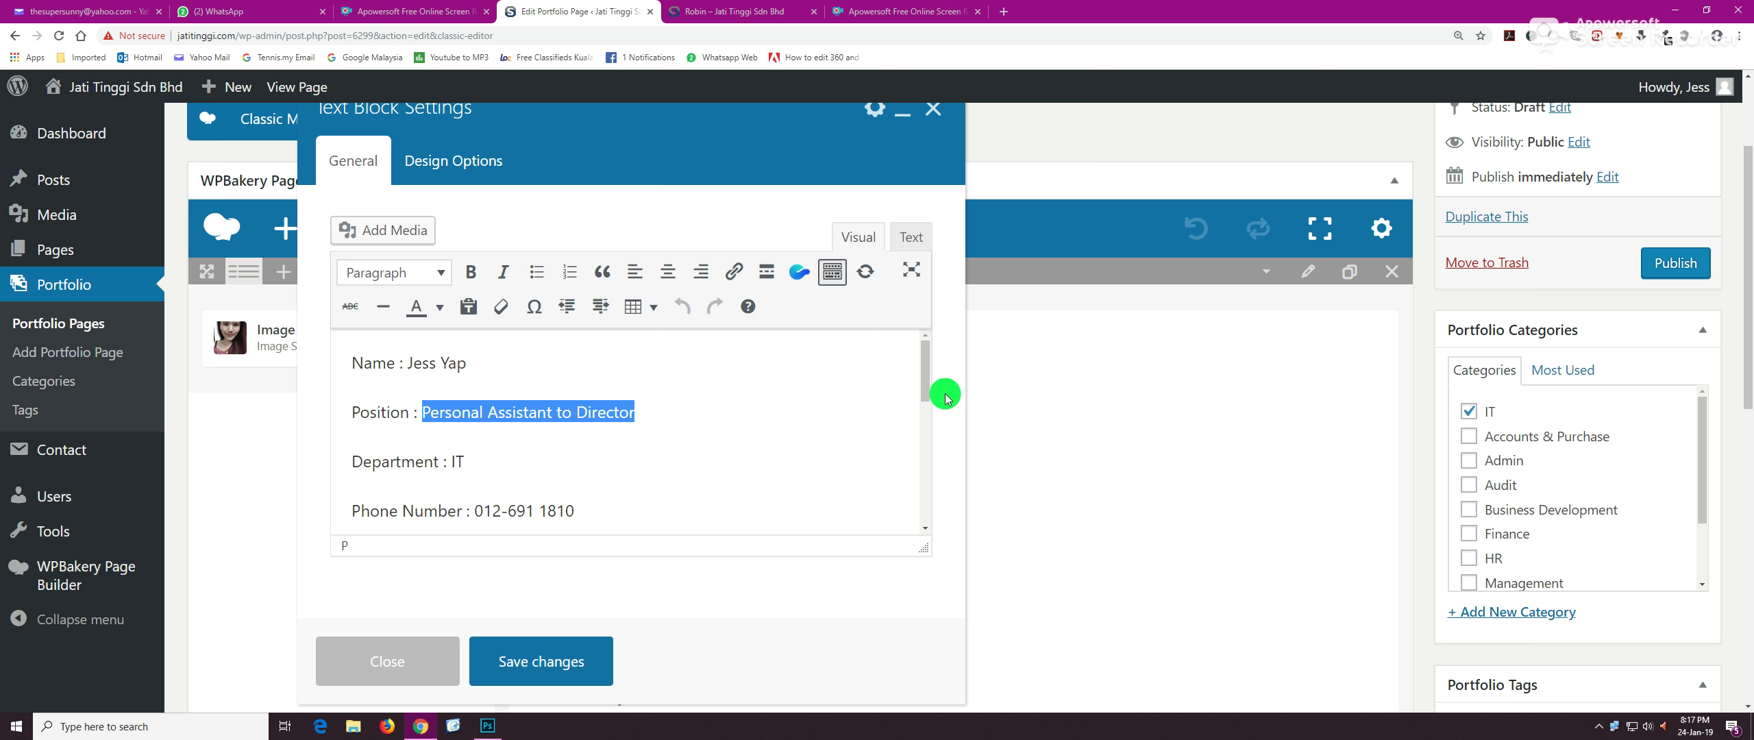
drag(924, 388, 930, 522)
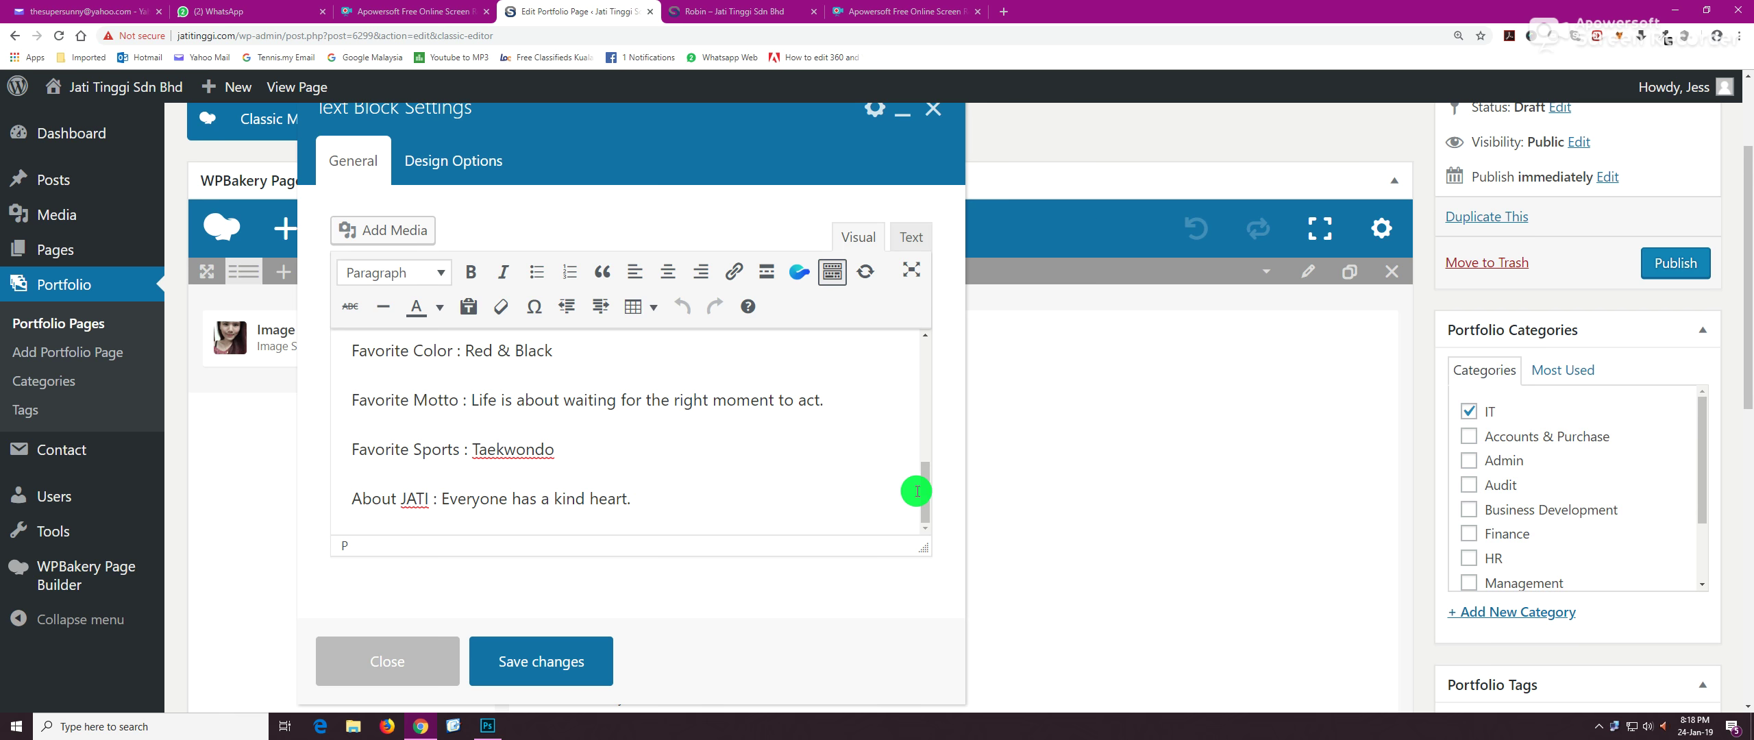
drag(925, 490, 928, 356)
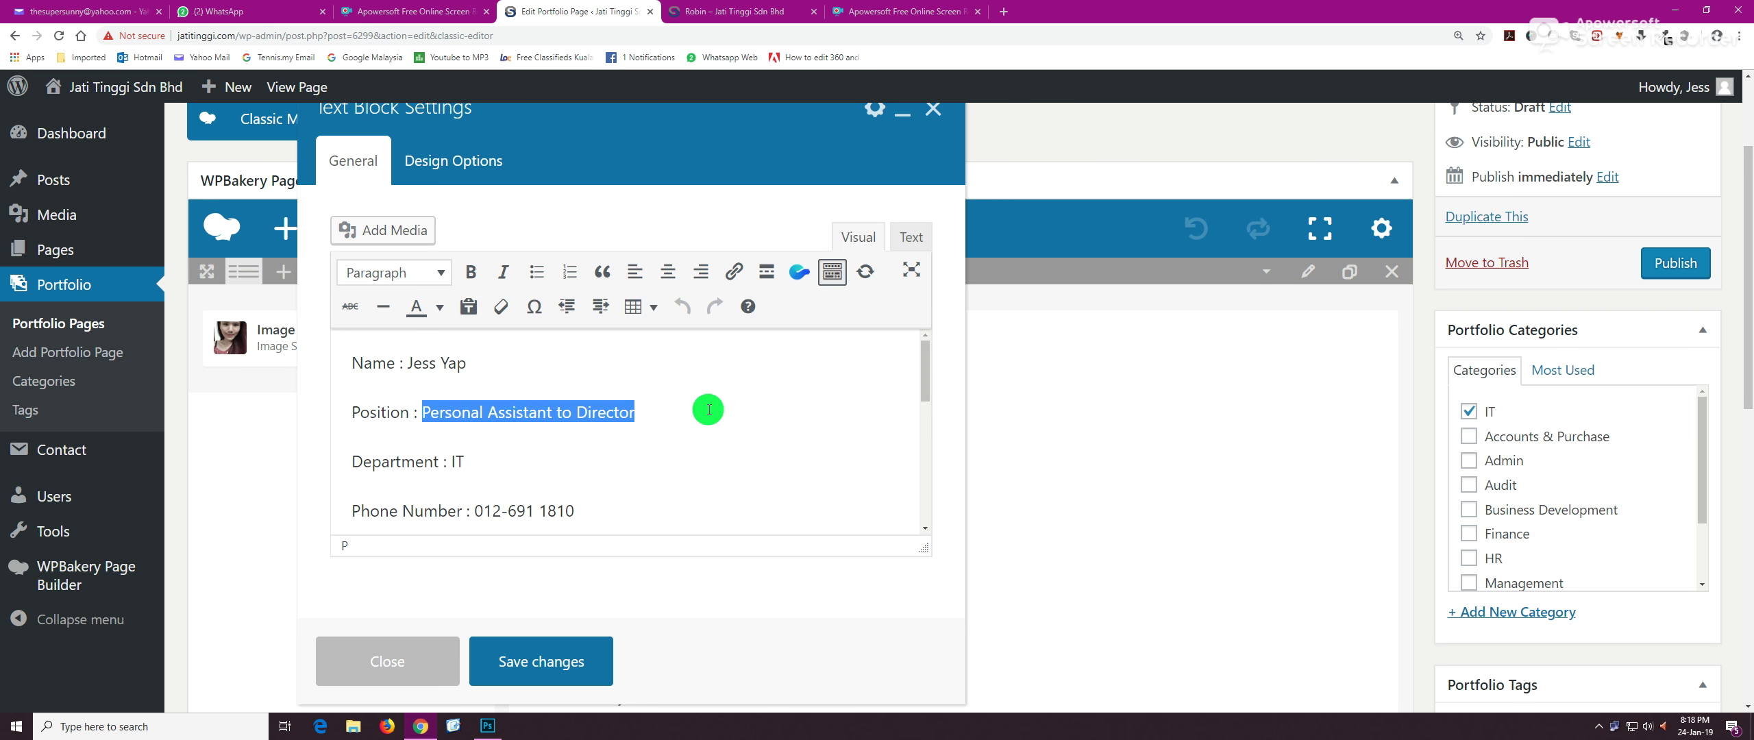
click(916, 240)
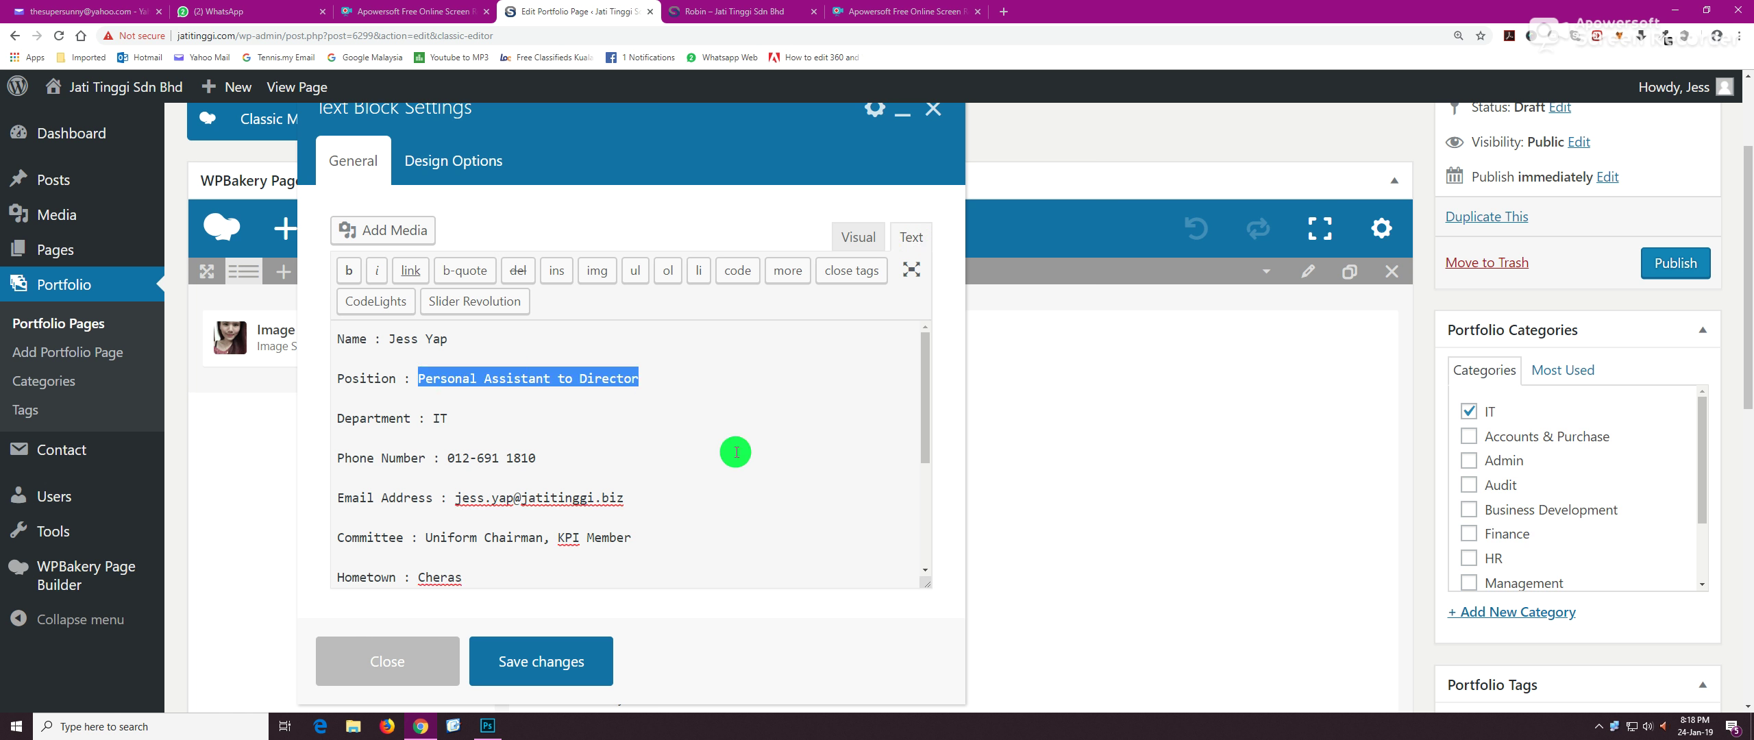
click(858, 233)
drag(925, 419, 924, 370)
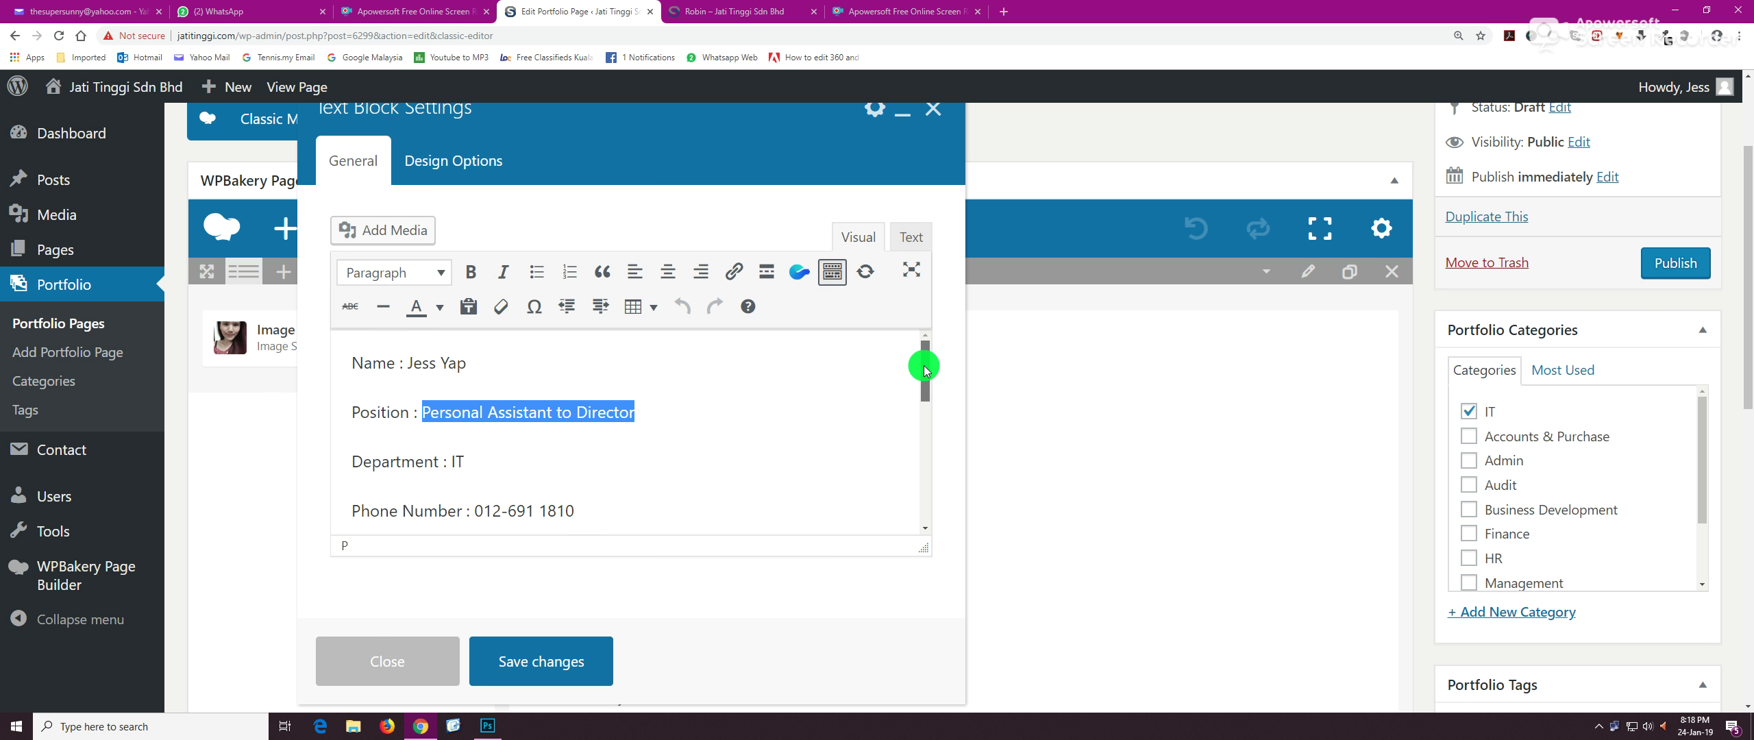
drag(651, 415, 422, 412)
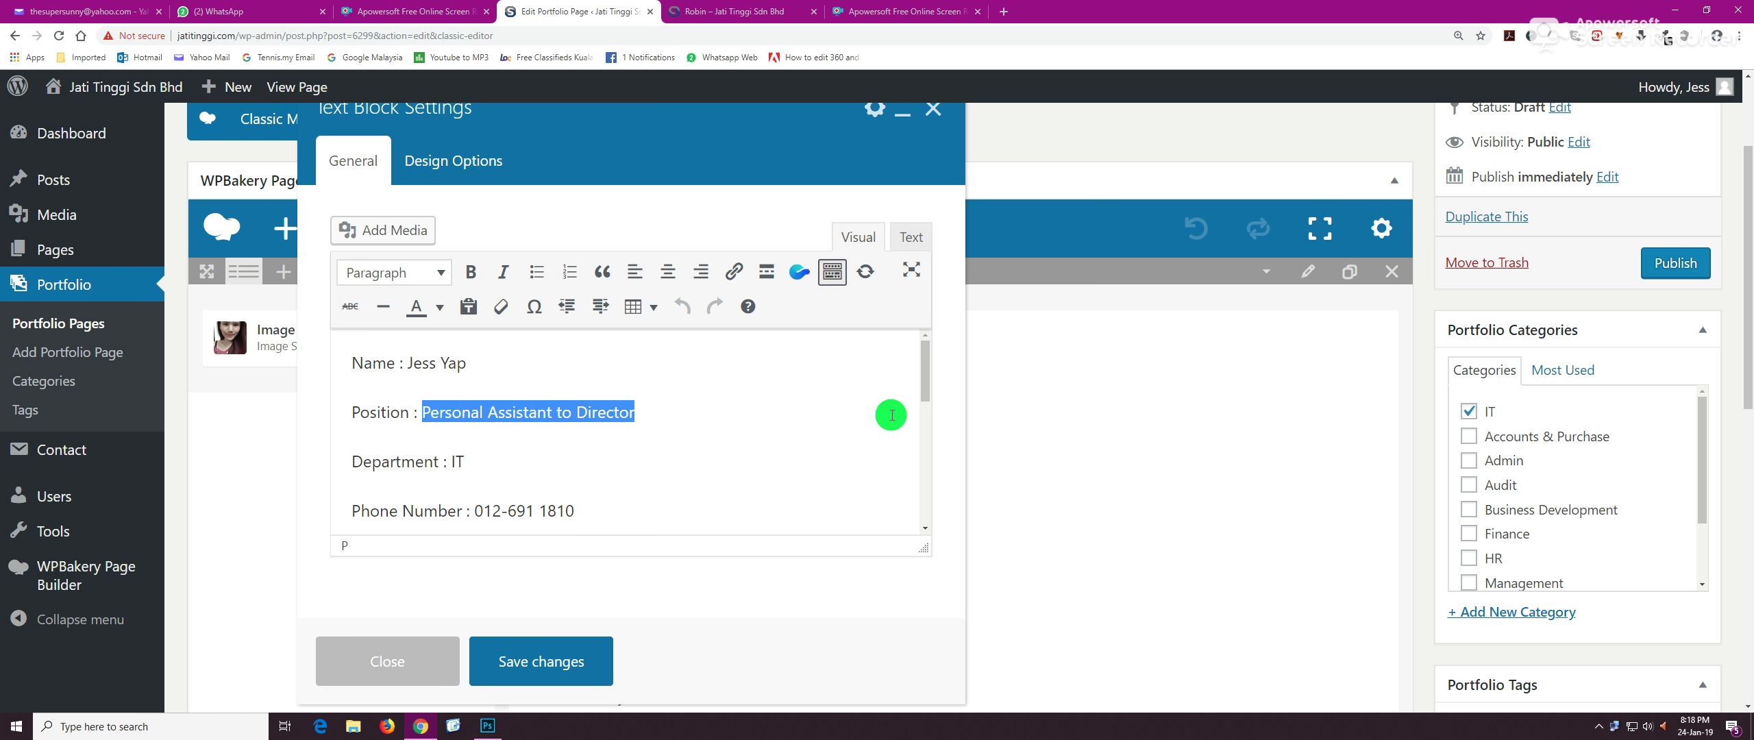
click(568, 665)
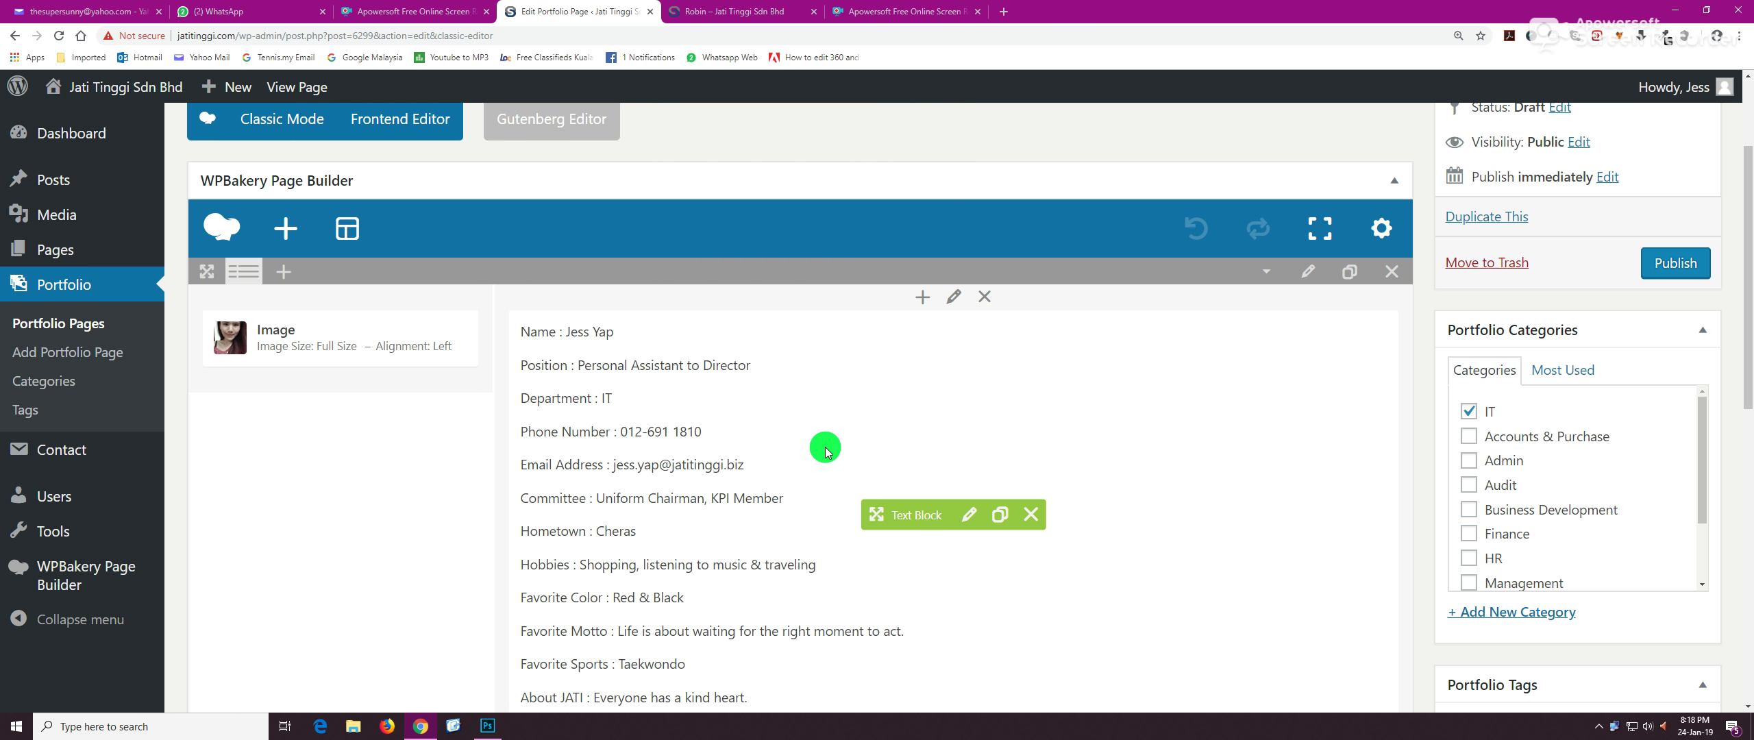
- Set the Image element's photo from the media library and save its settings
mouse_move(343, 339)
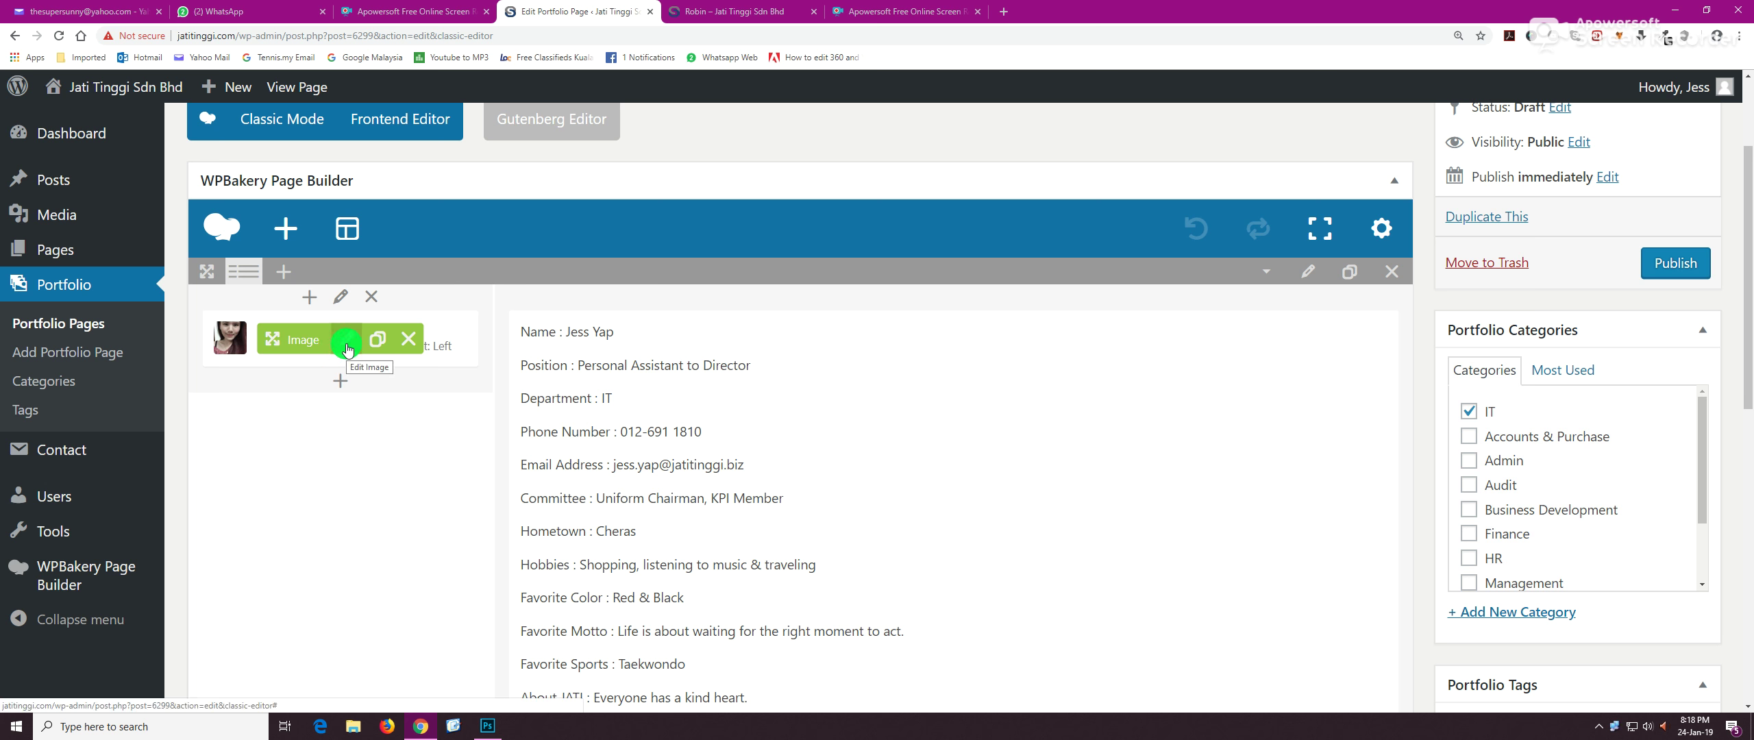
click(347, 348)
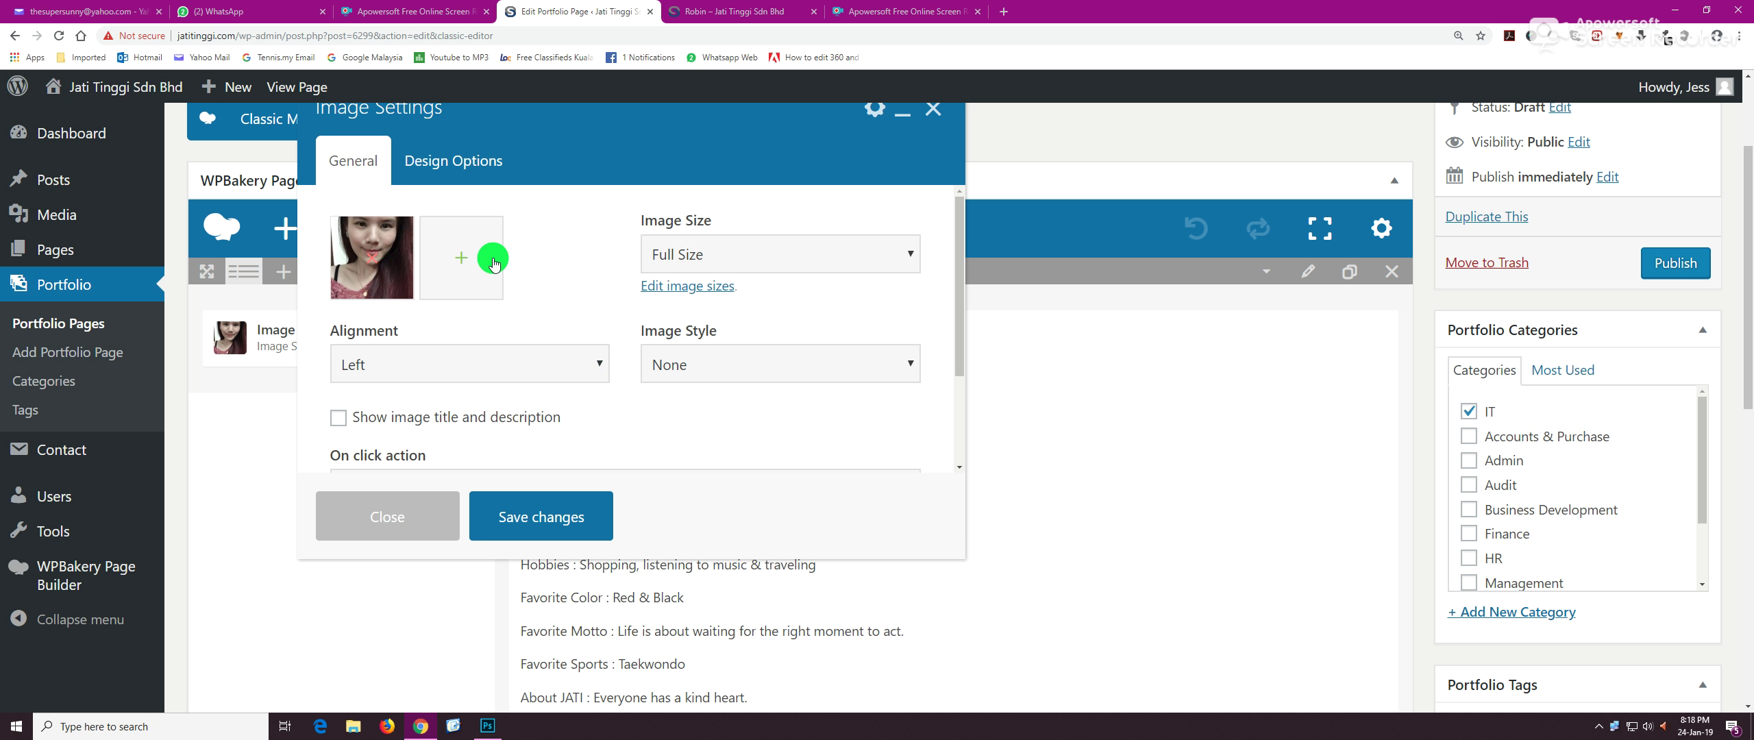
click(461, 258)
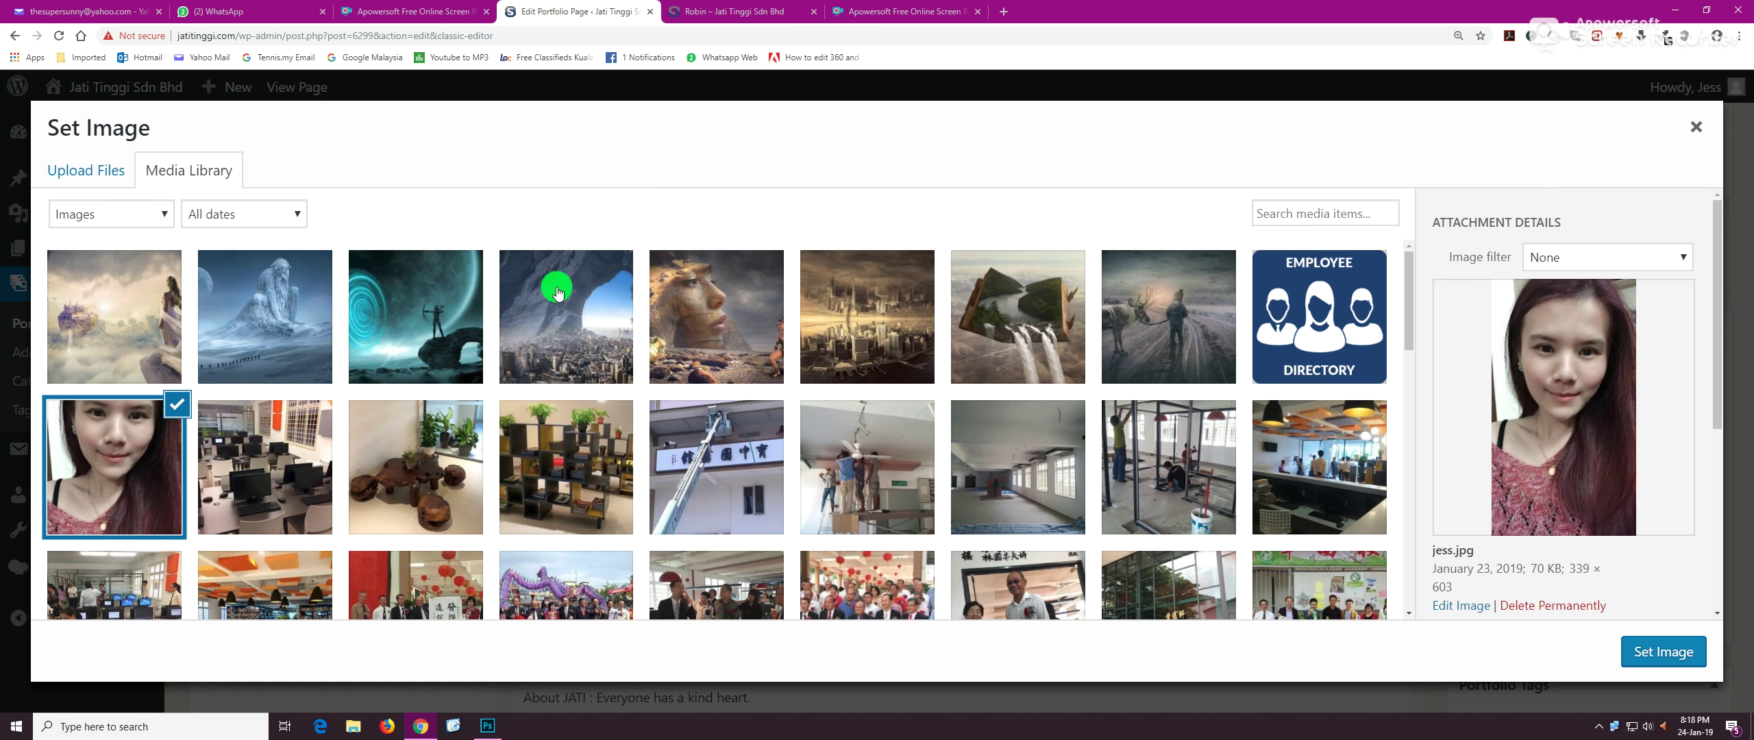
drag(1715, 401, 1712, 546)
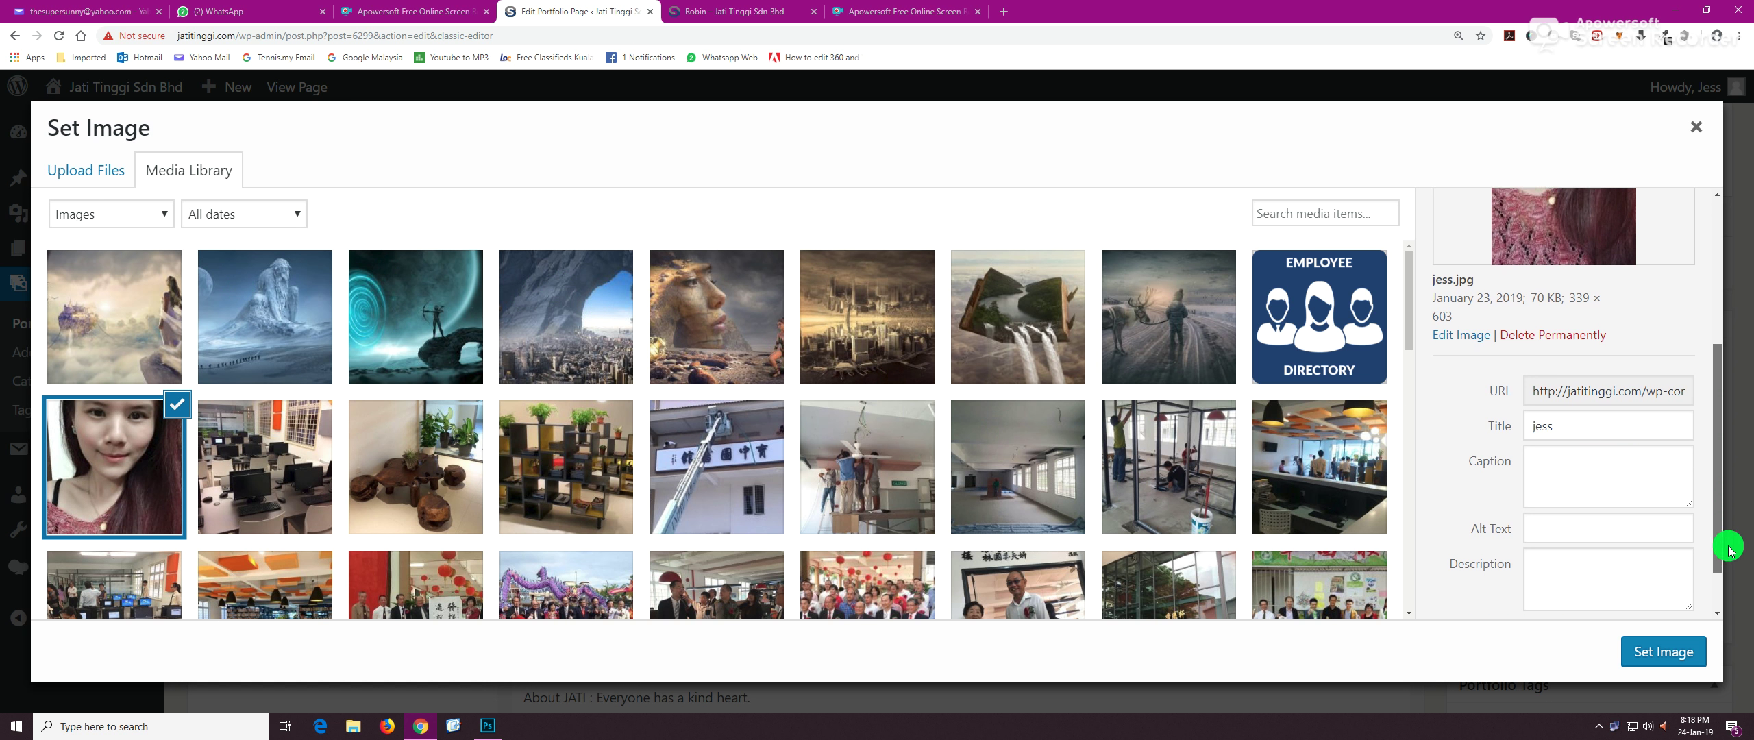
click(1697, 127)
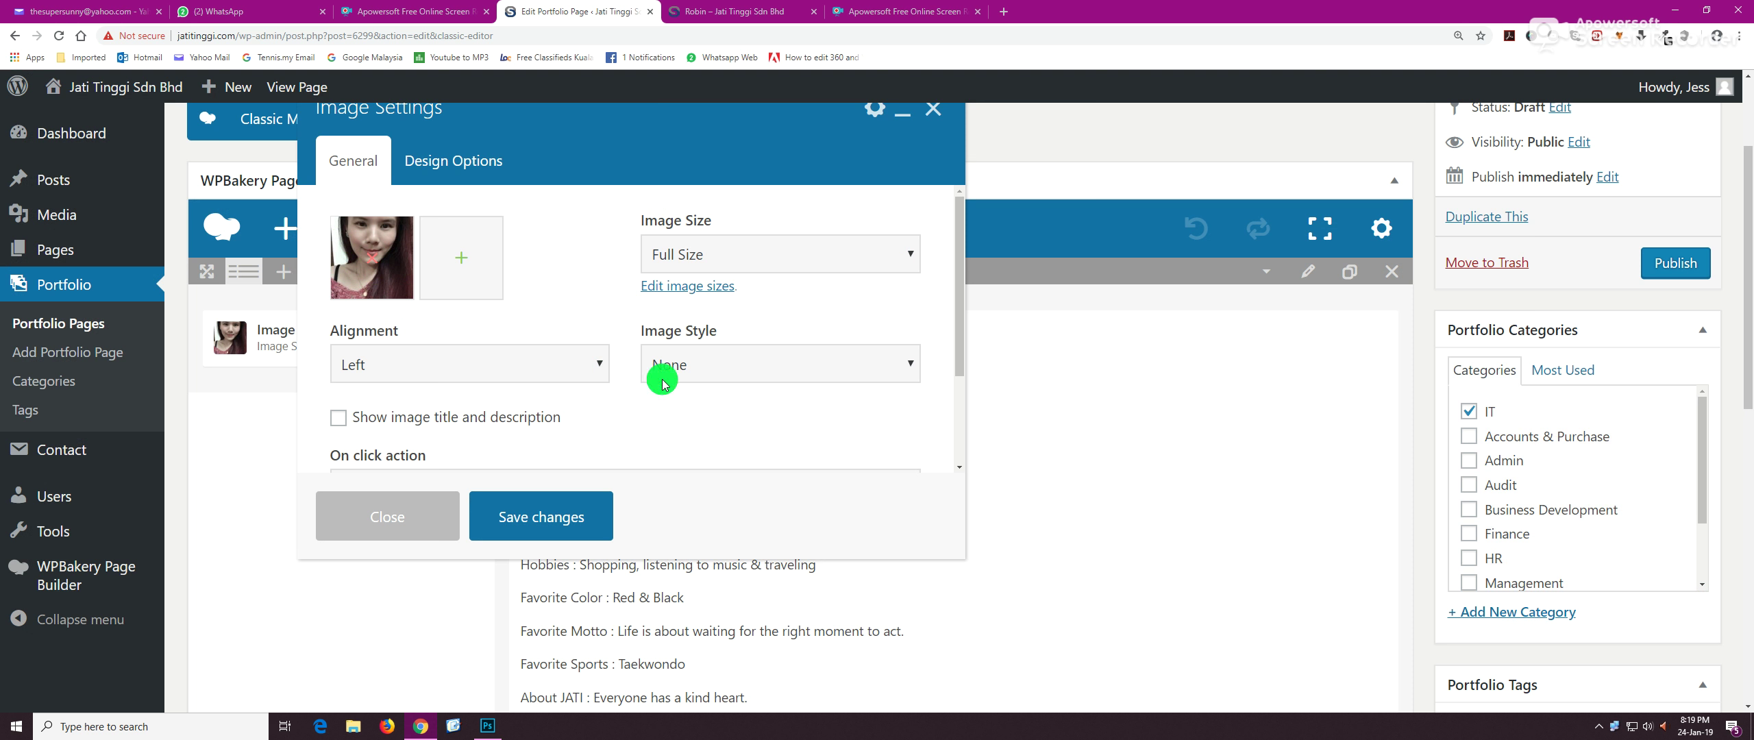
click(560, 527)
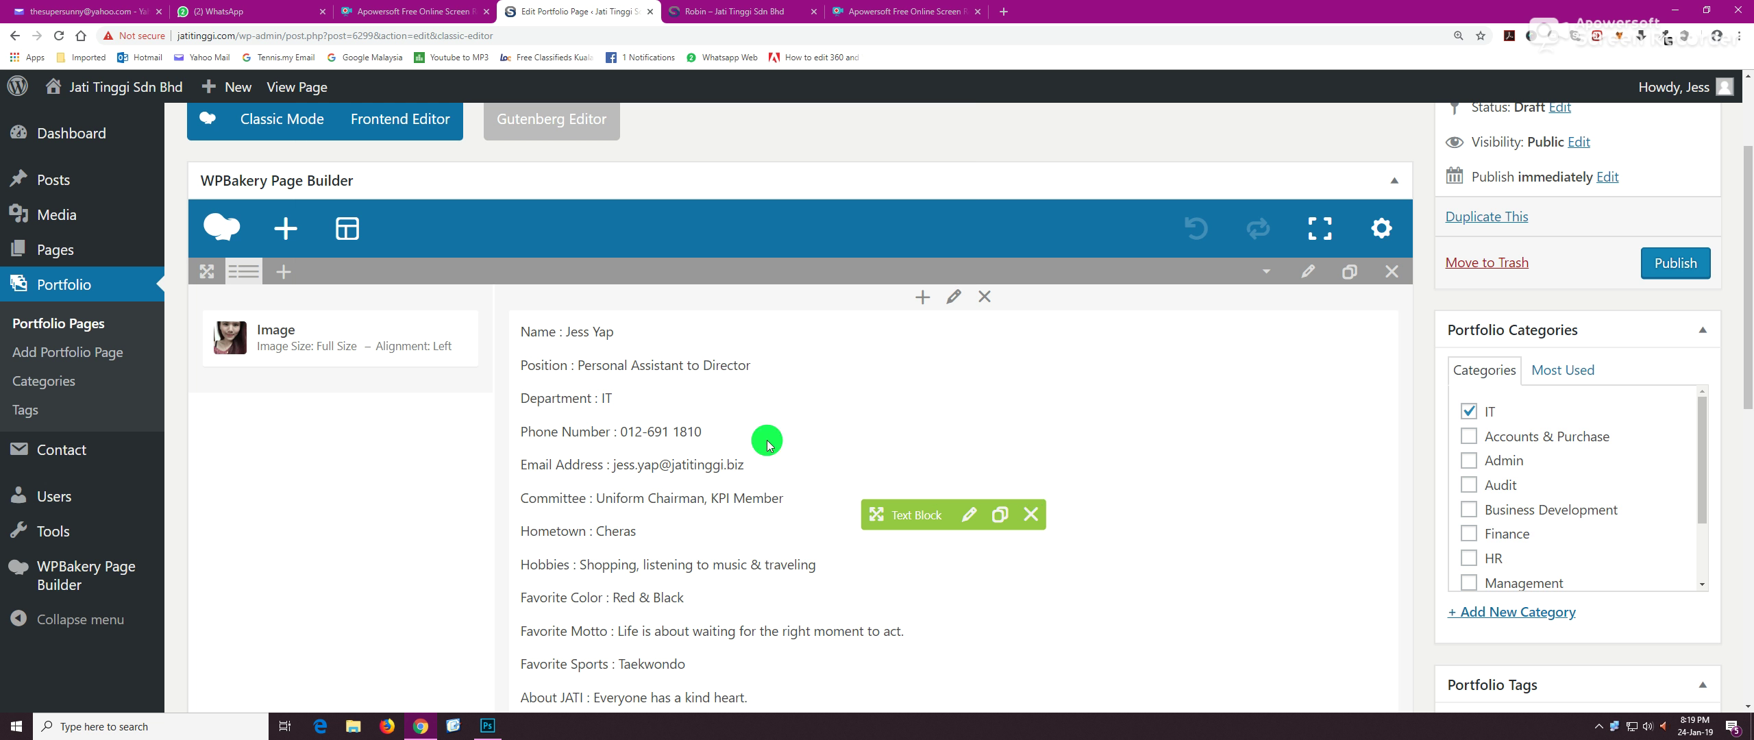
click(487, 726)
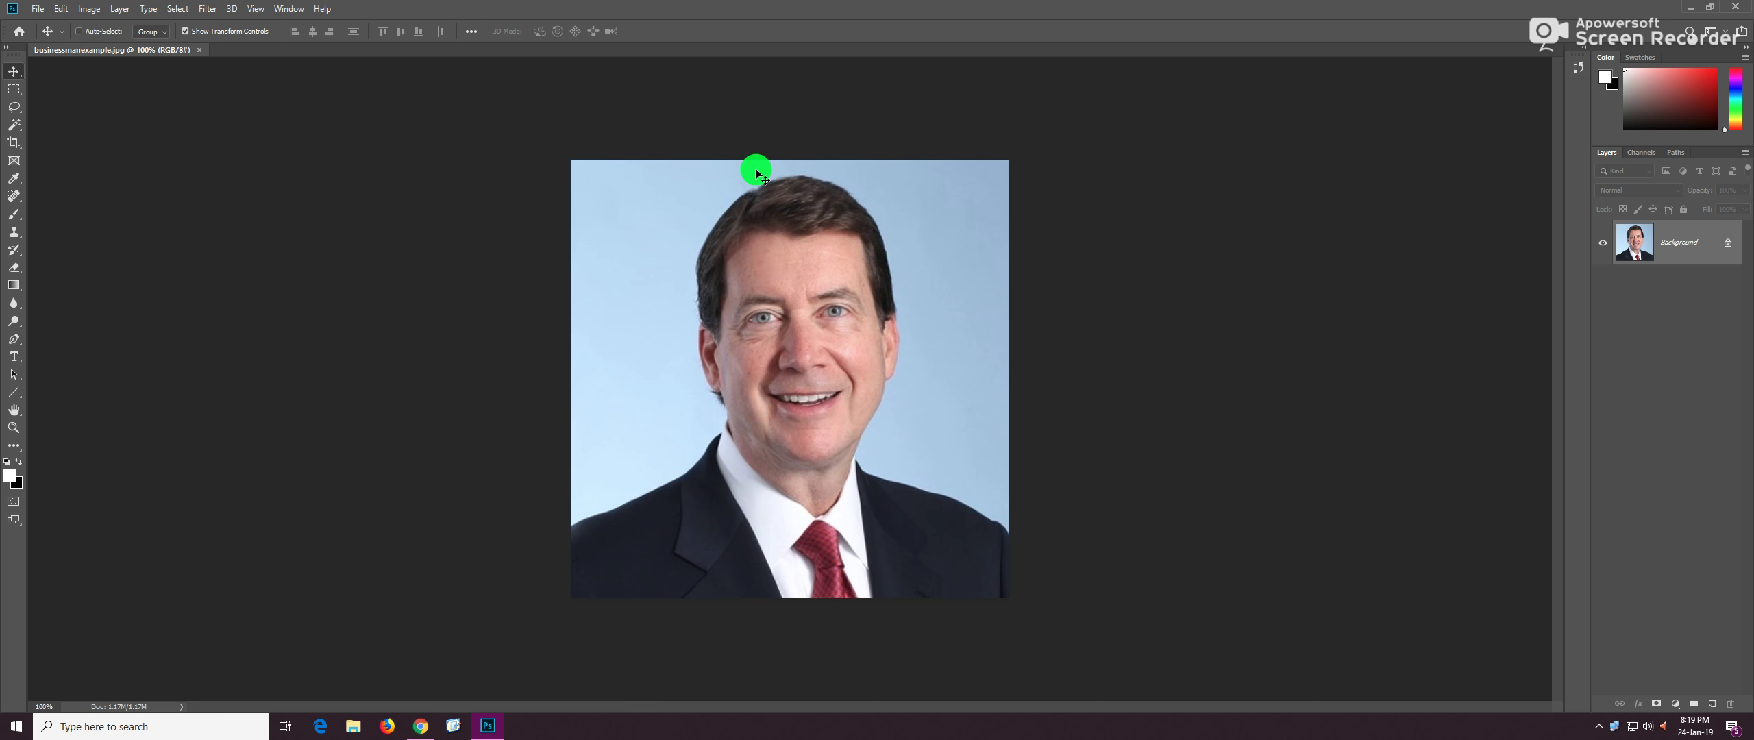
- Check the businessman photo's Image Size (640 × 640 px) in Photoshop and cancel without changes
click(102, 12)
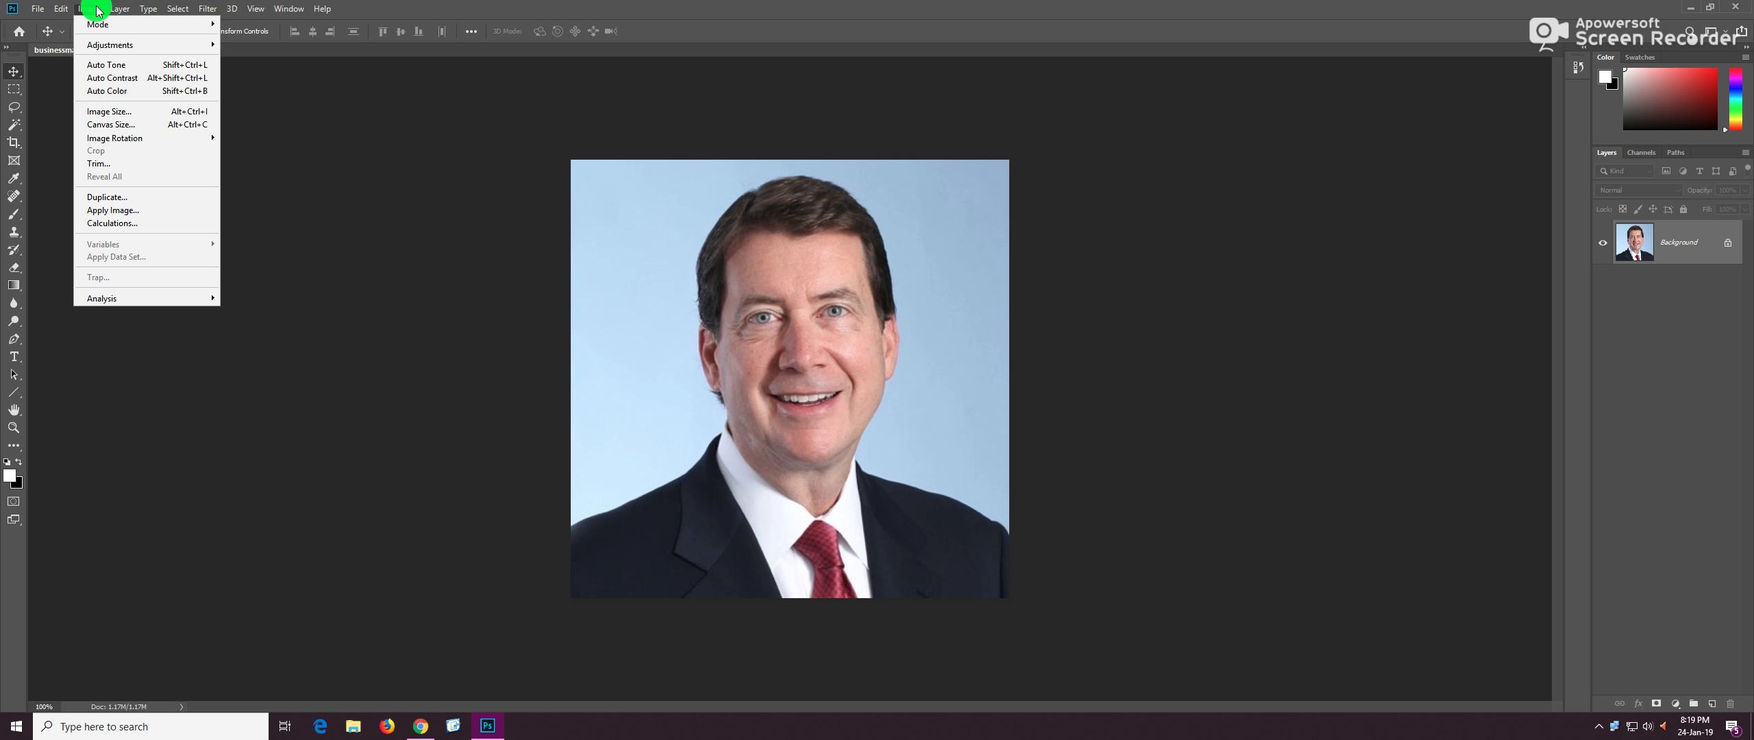
click(128, 113)
drag(566, 134, 1228, 153)
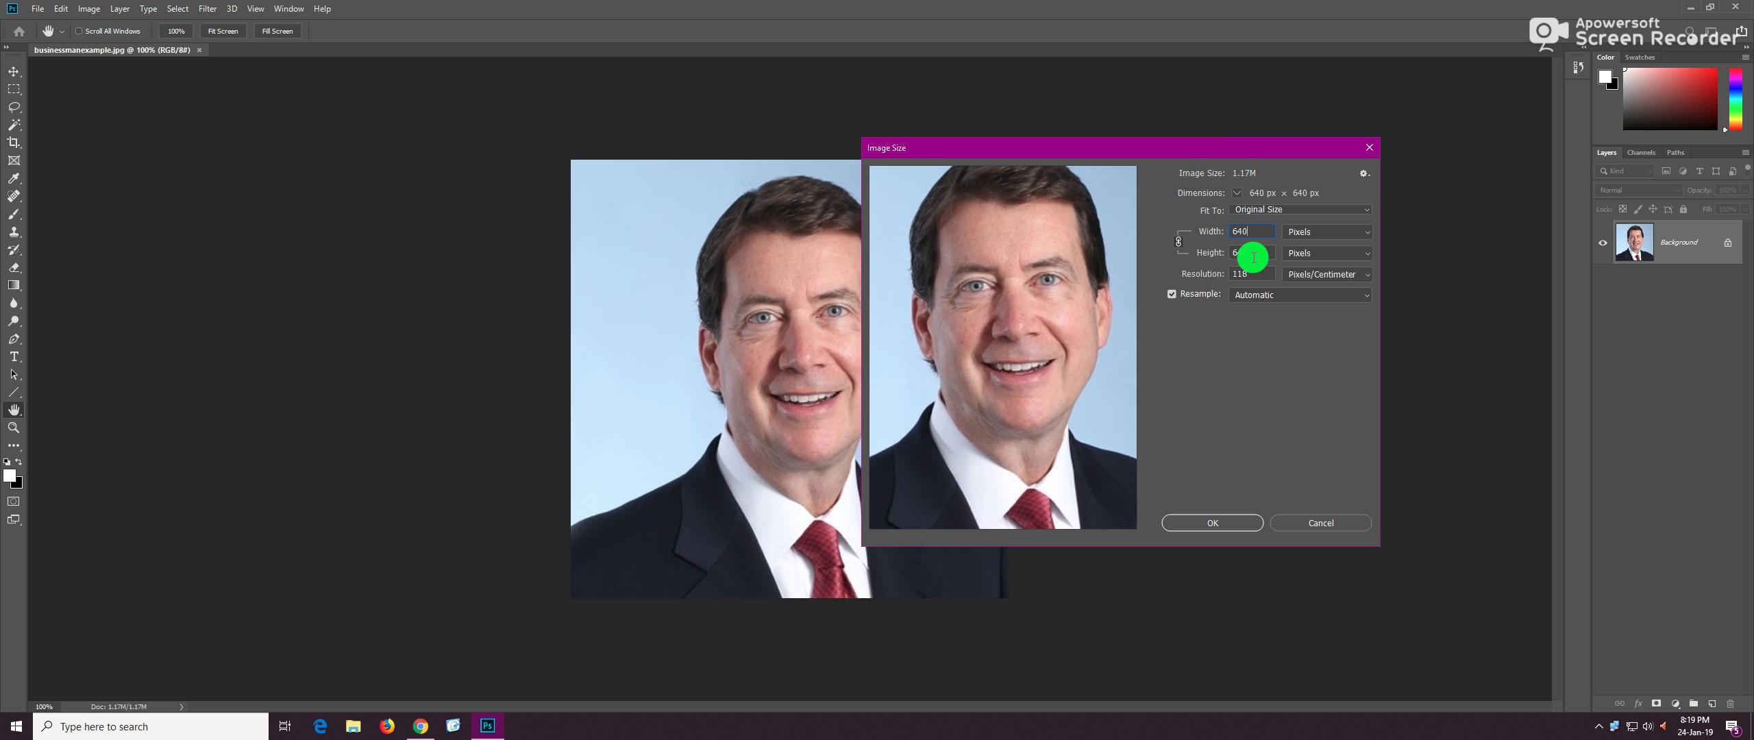
click(1323, 523)
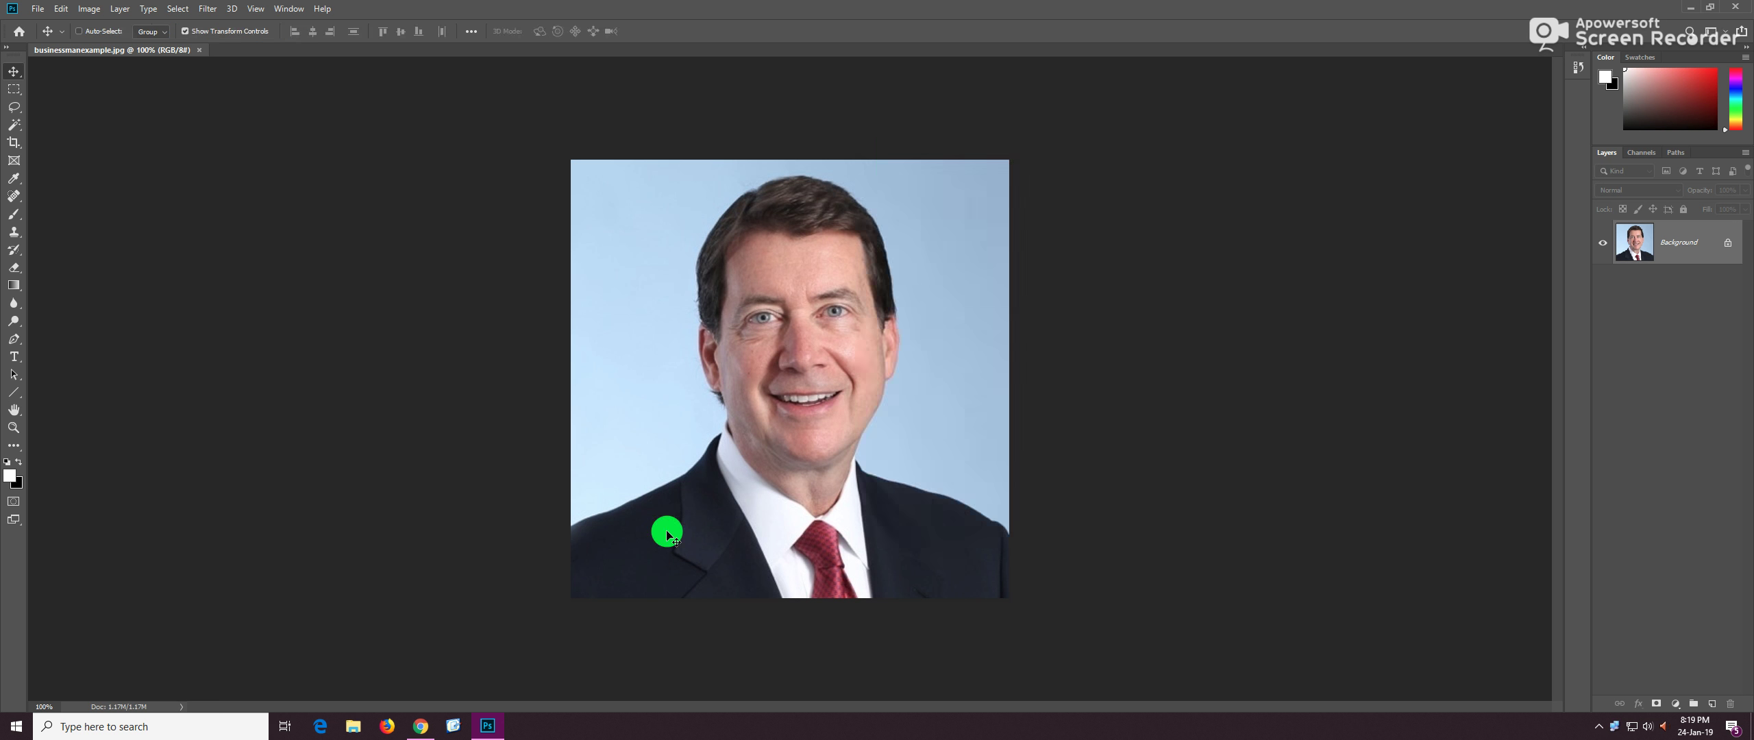
click(428, 728)
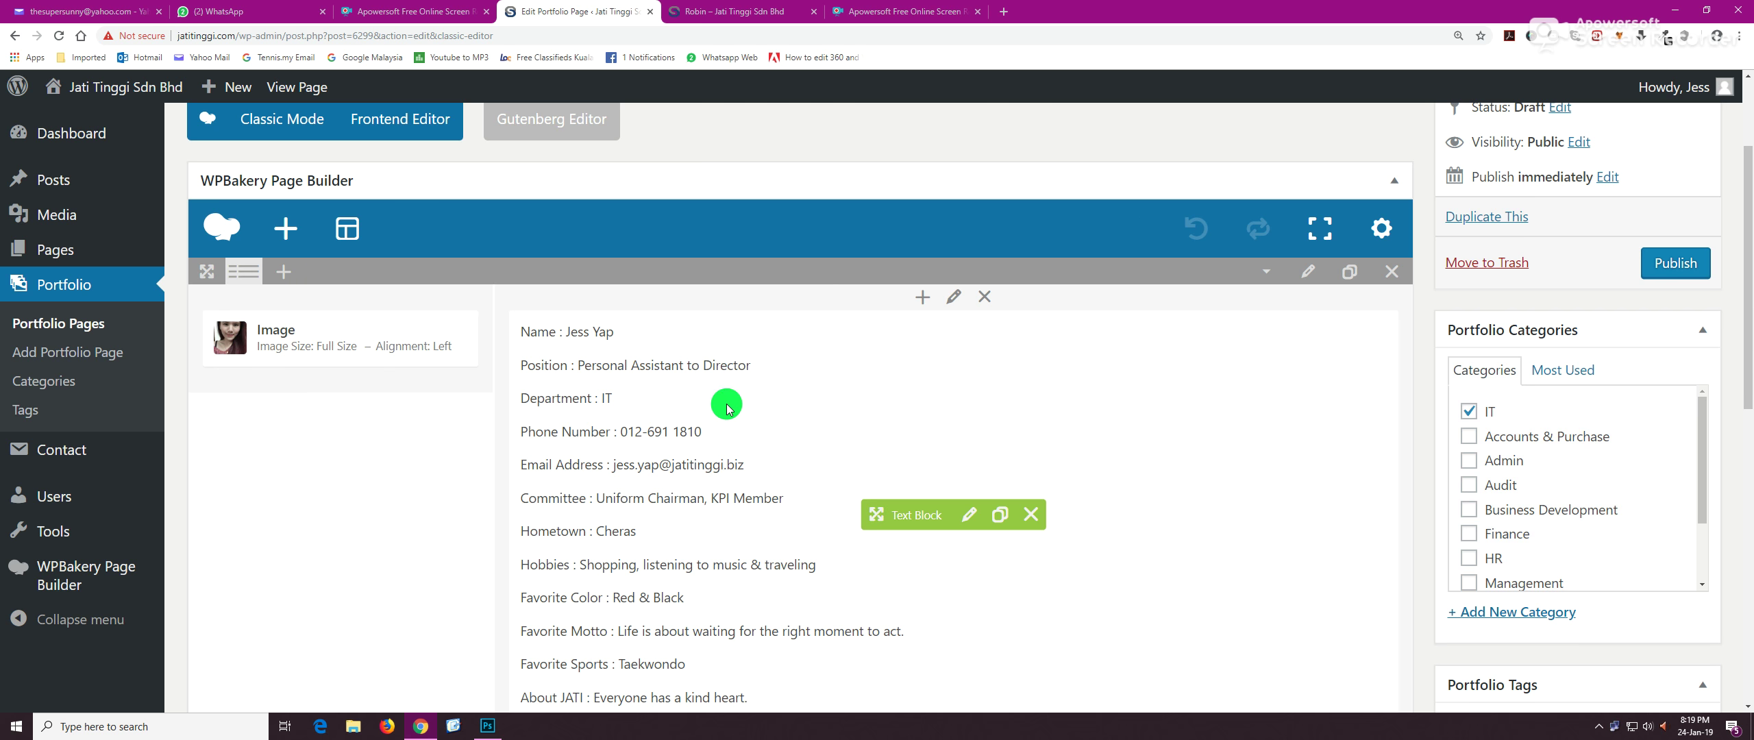
- Remove the current featured image and set the woman's portrait from the Media Library instead
drag(1748, 296, 1746, 552)
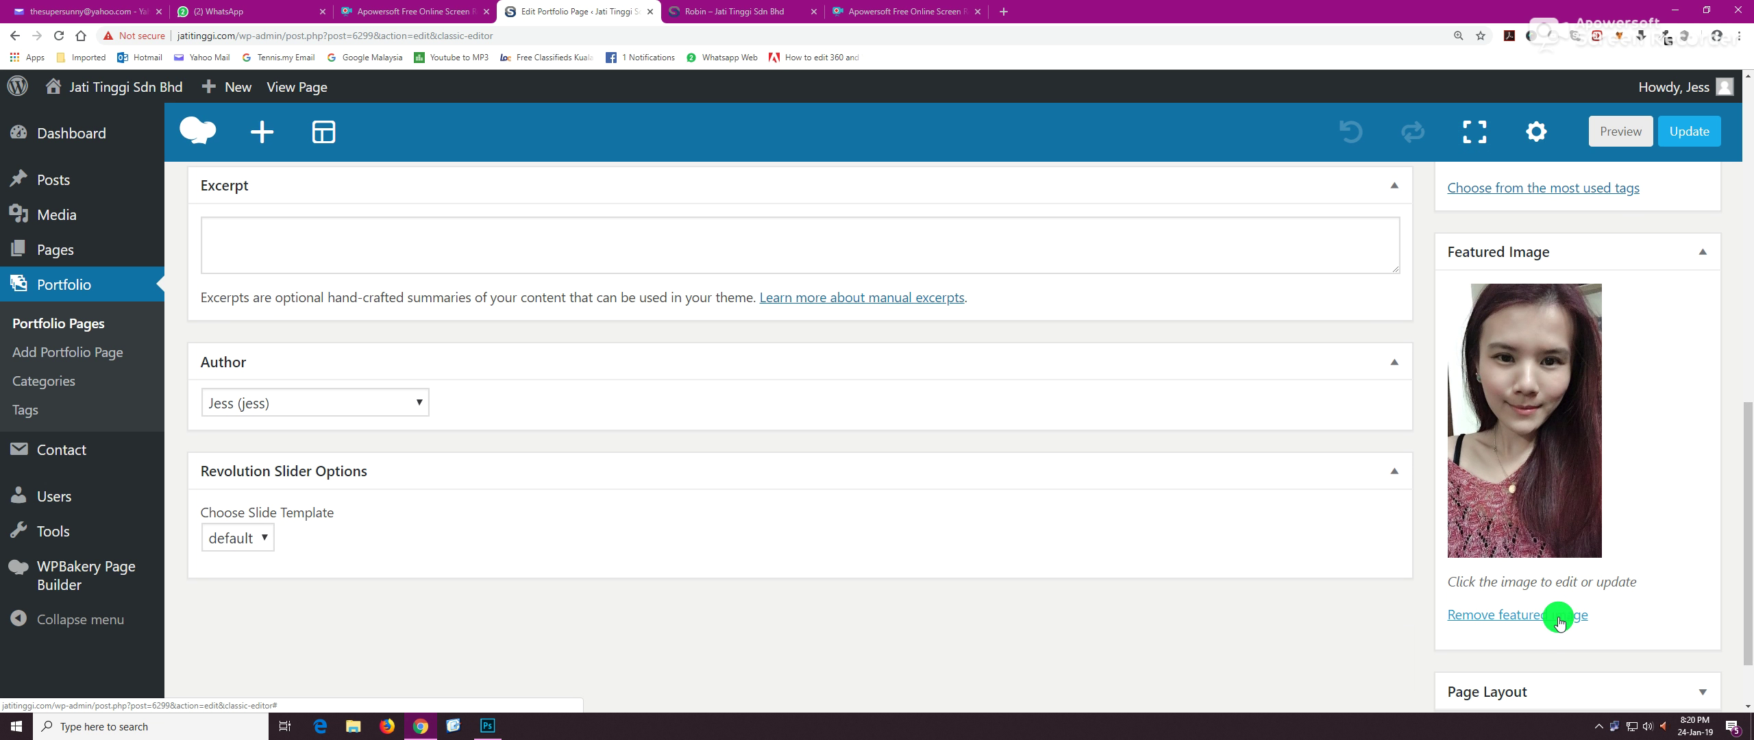
click(1559, 622)
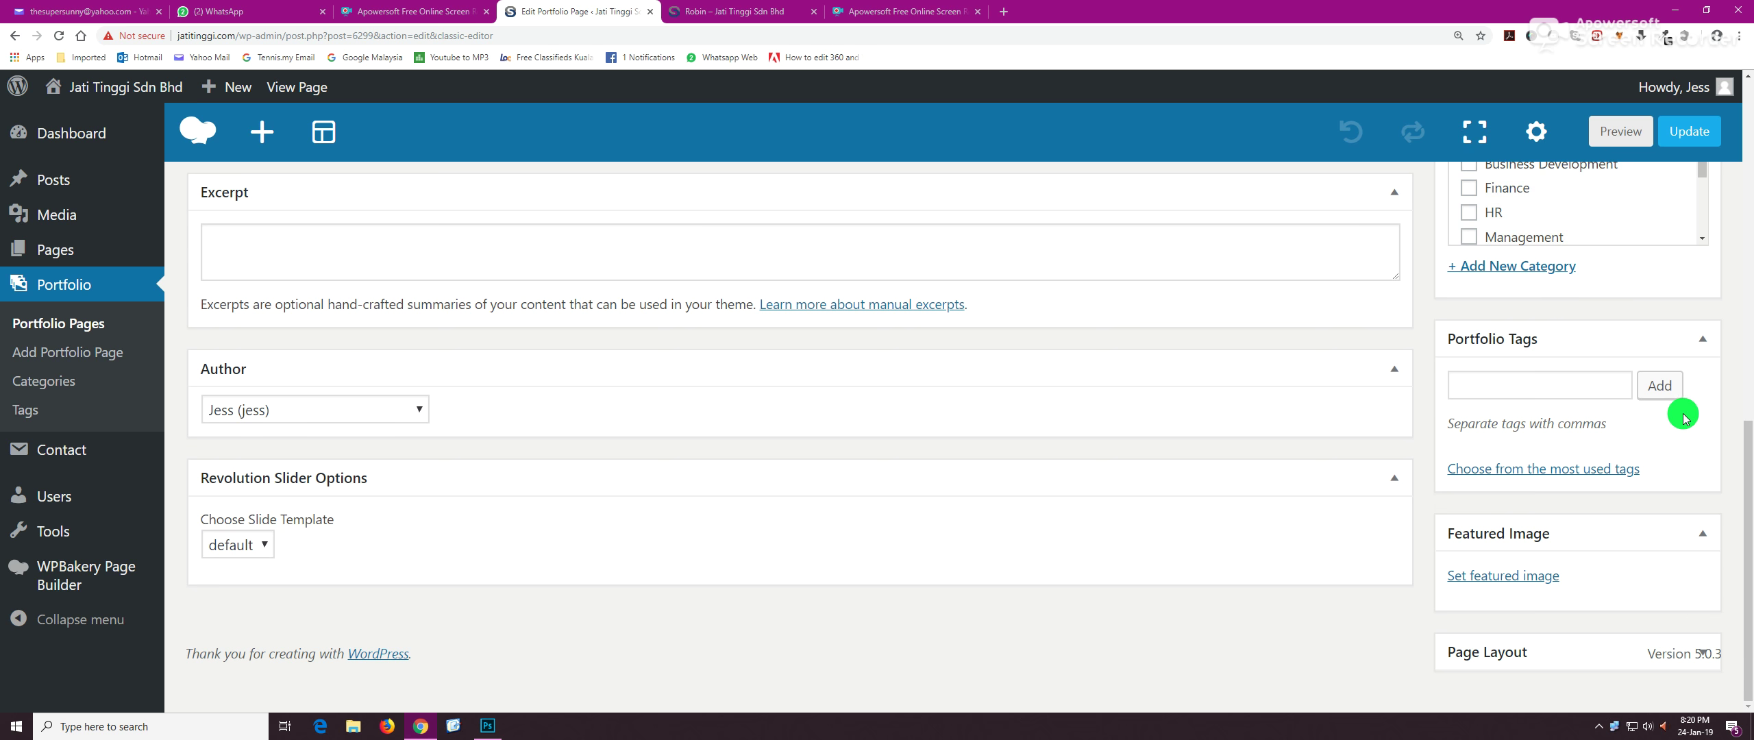
drag(1741, 463, 1720, 569)
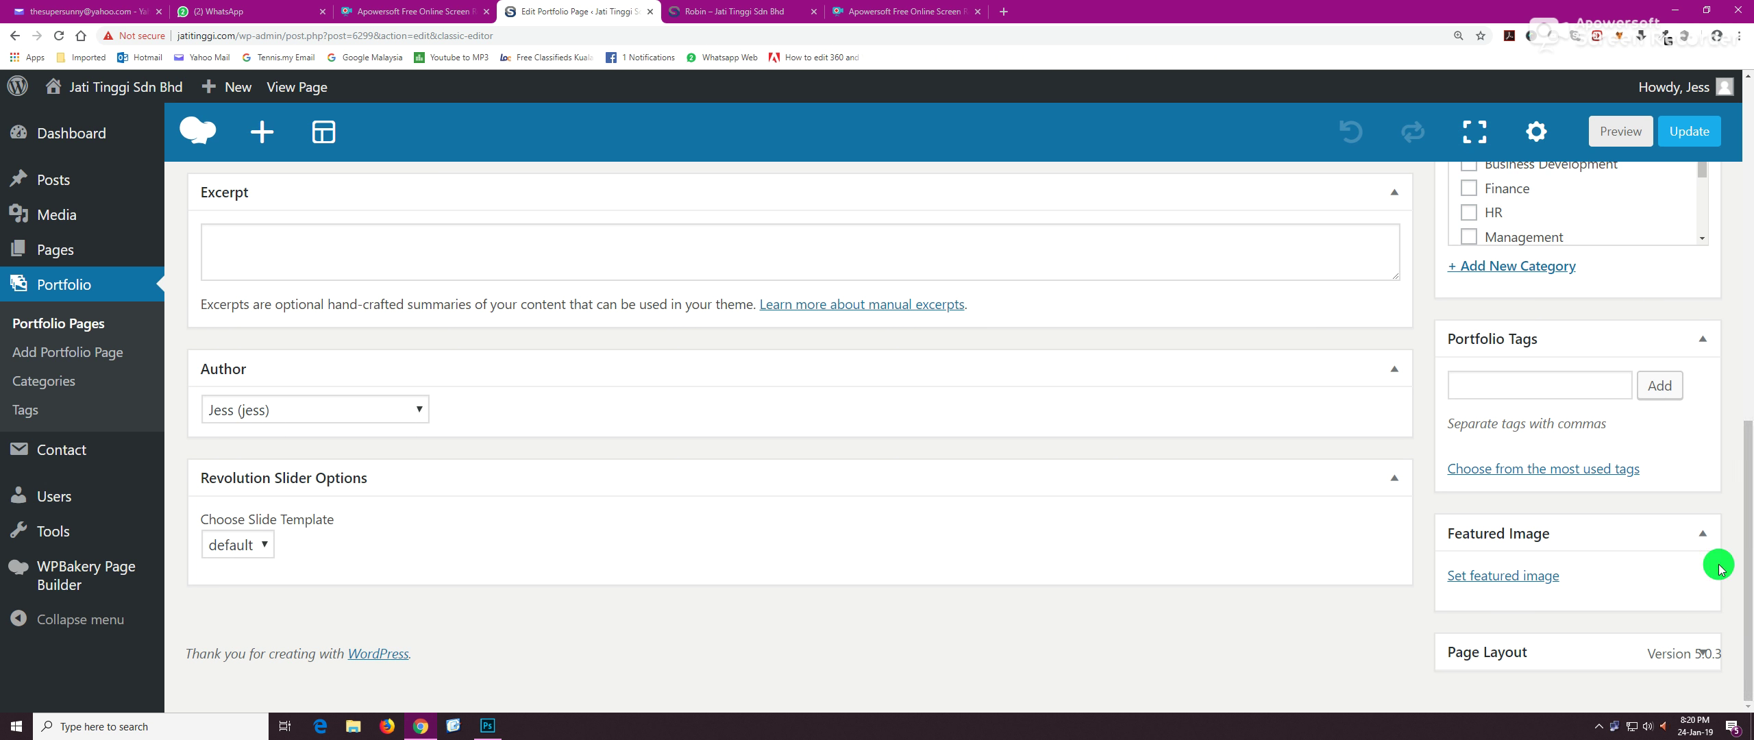
click(1512, 583)
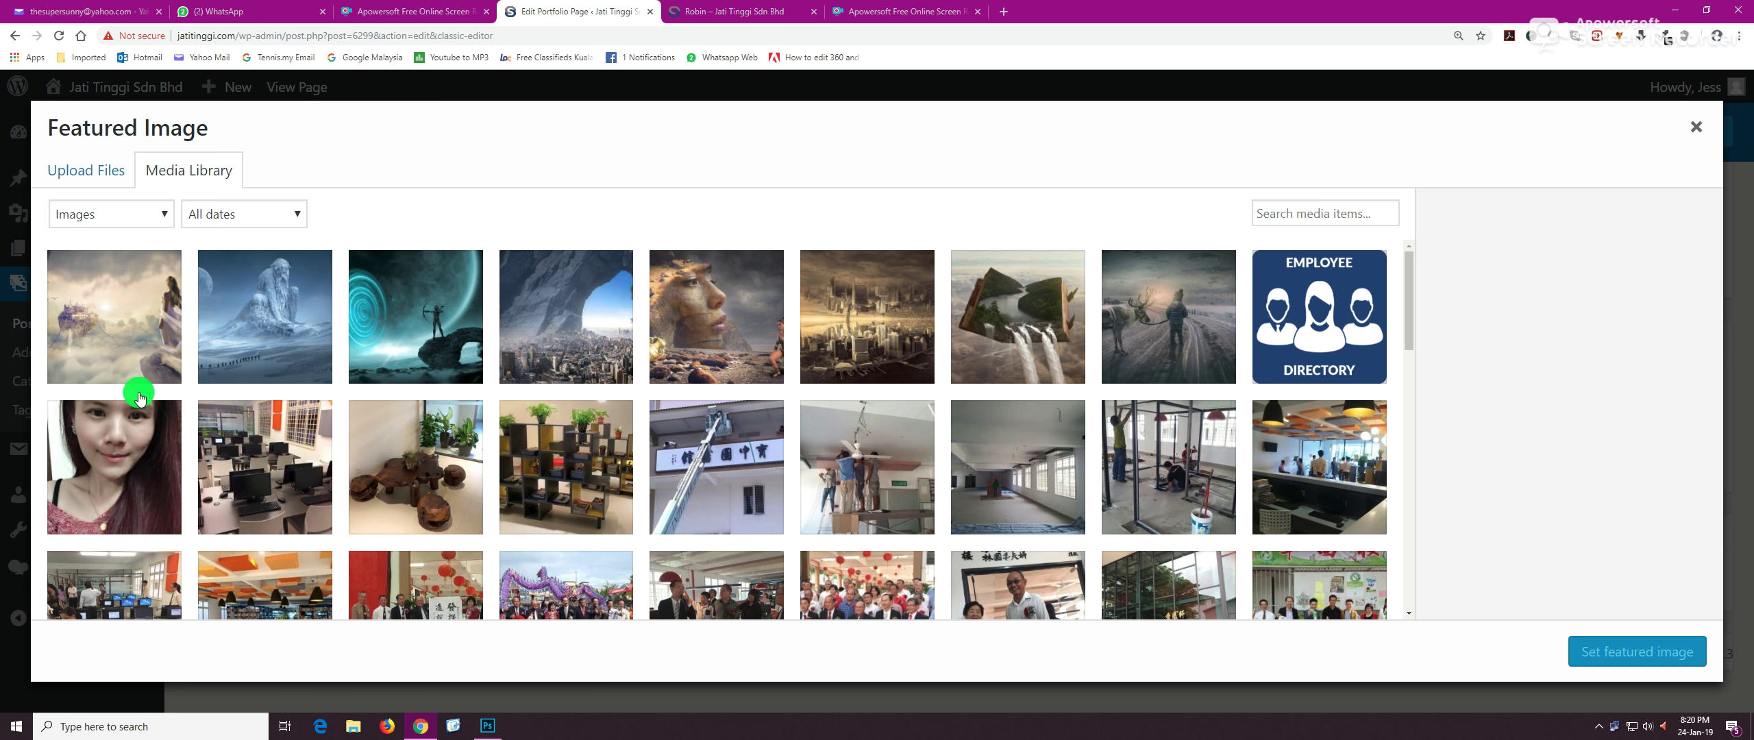
click(117, 447)
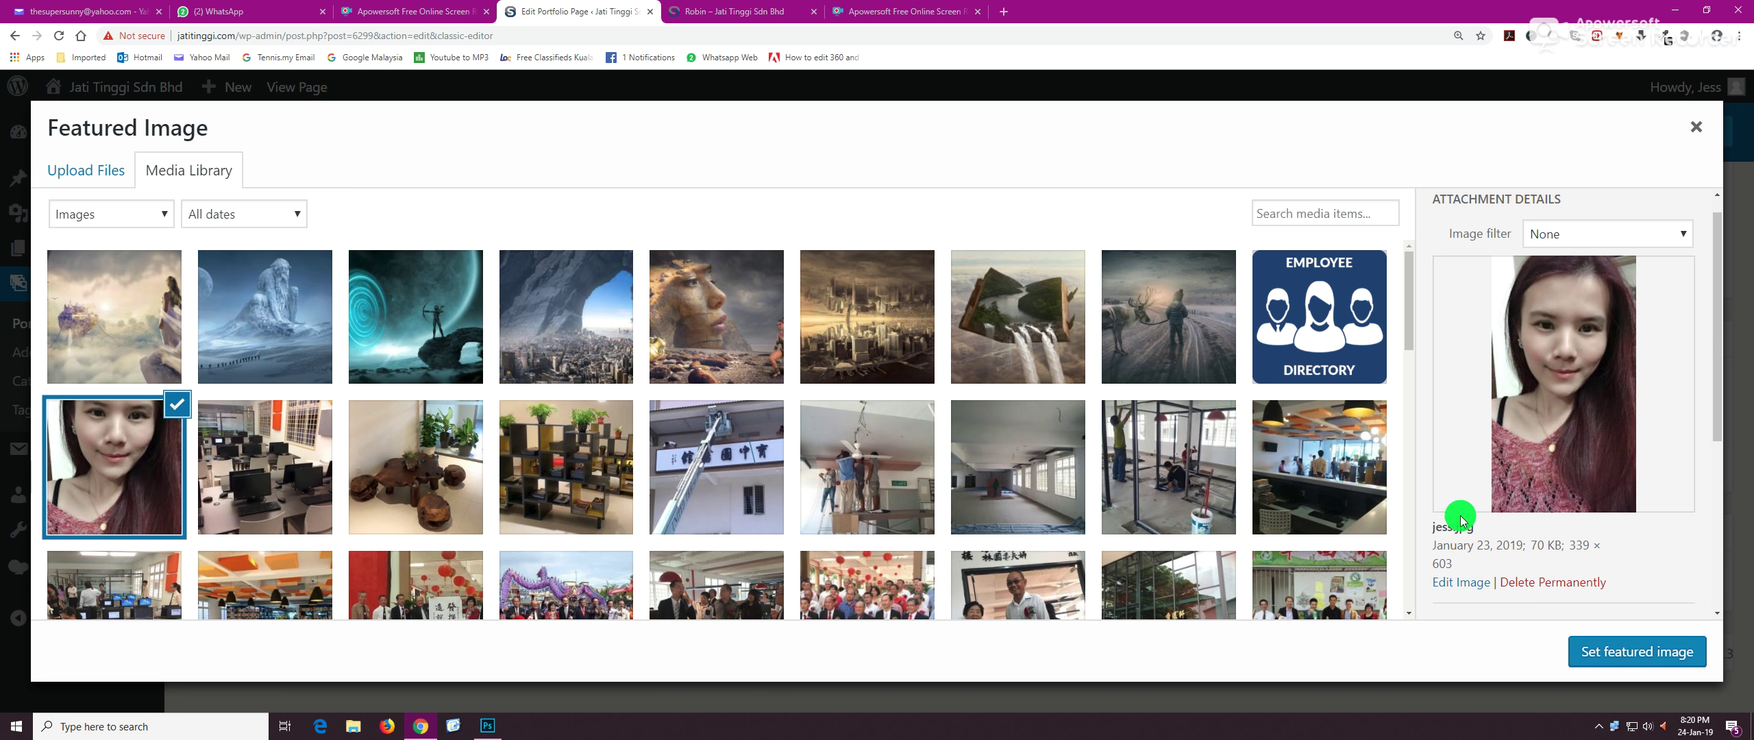
click(1630, 654)
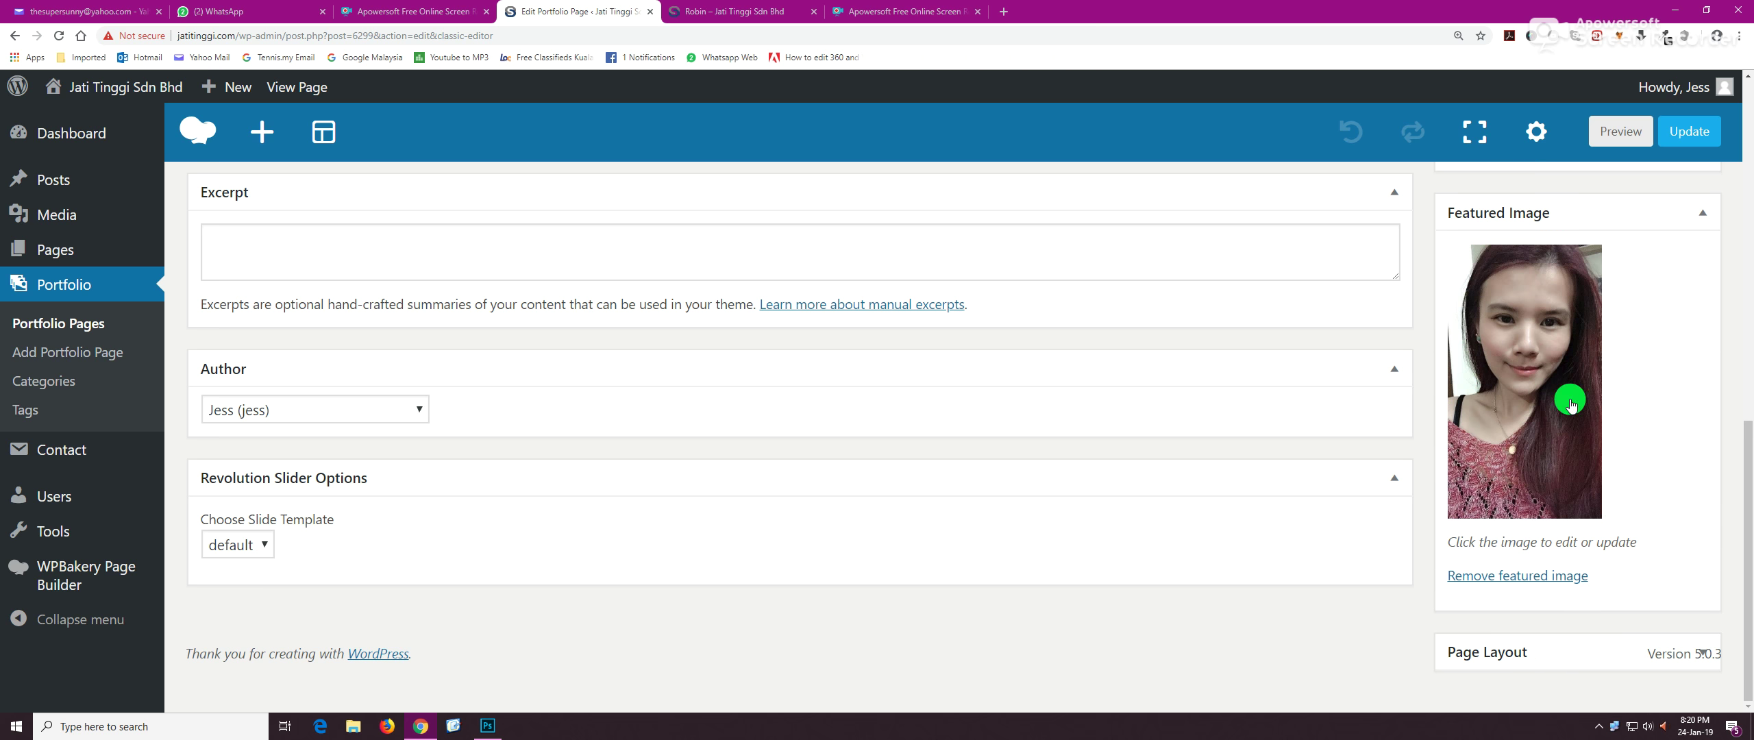
drag(1750, 549, 1750, 251)
- Review the title, IT category and featured image, then publish the employee page
click(297, 130)
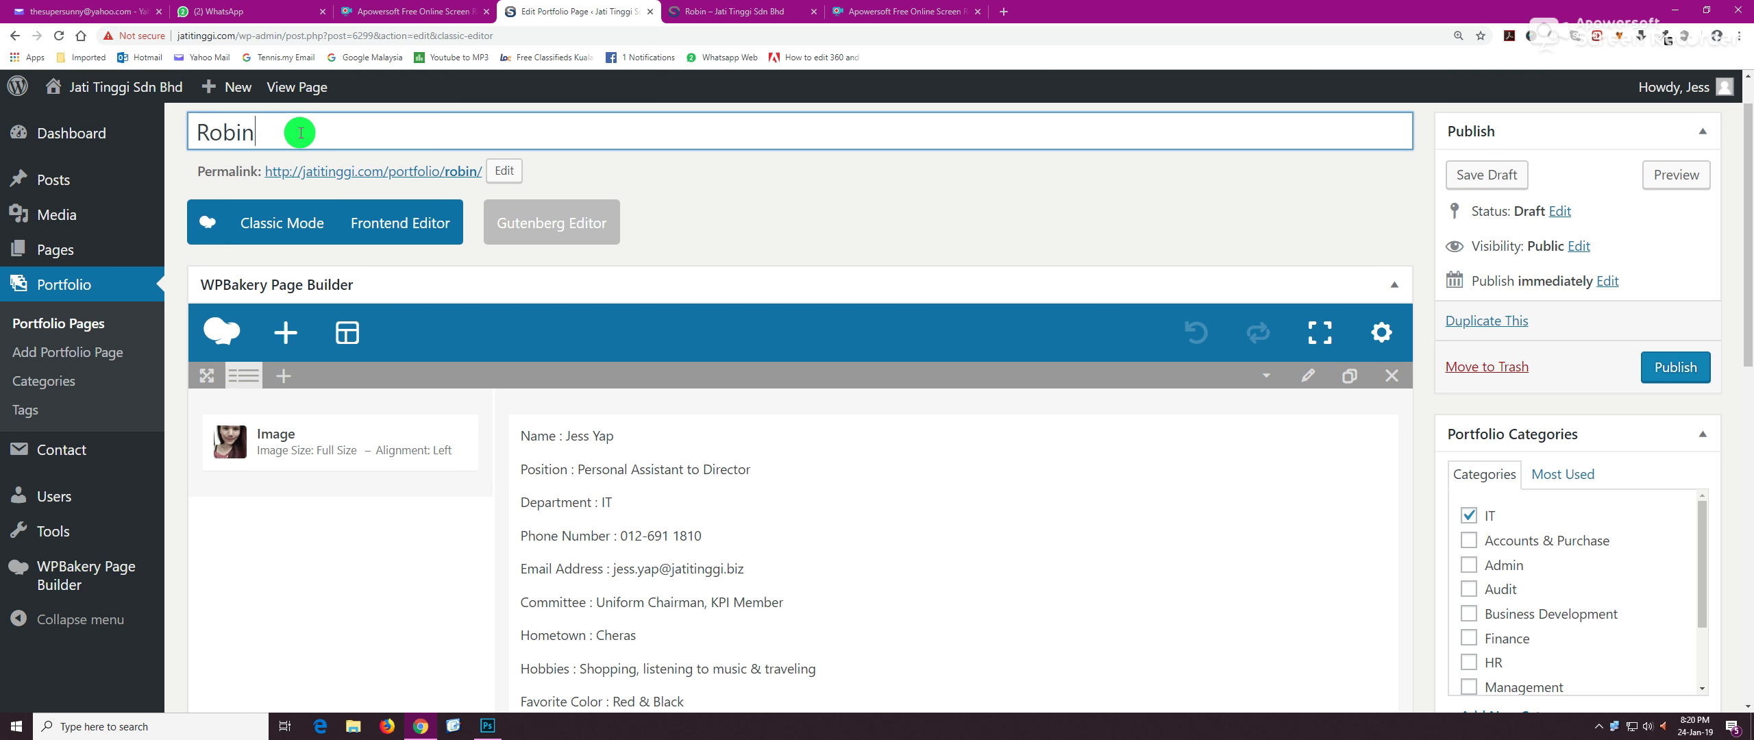
mouse_move(451, 404)
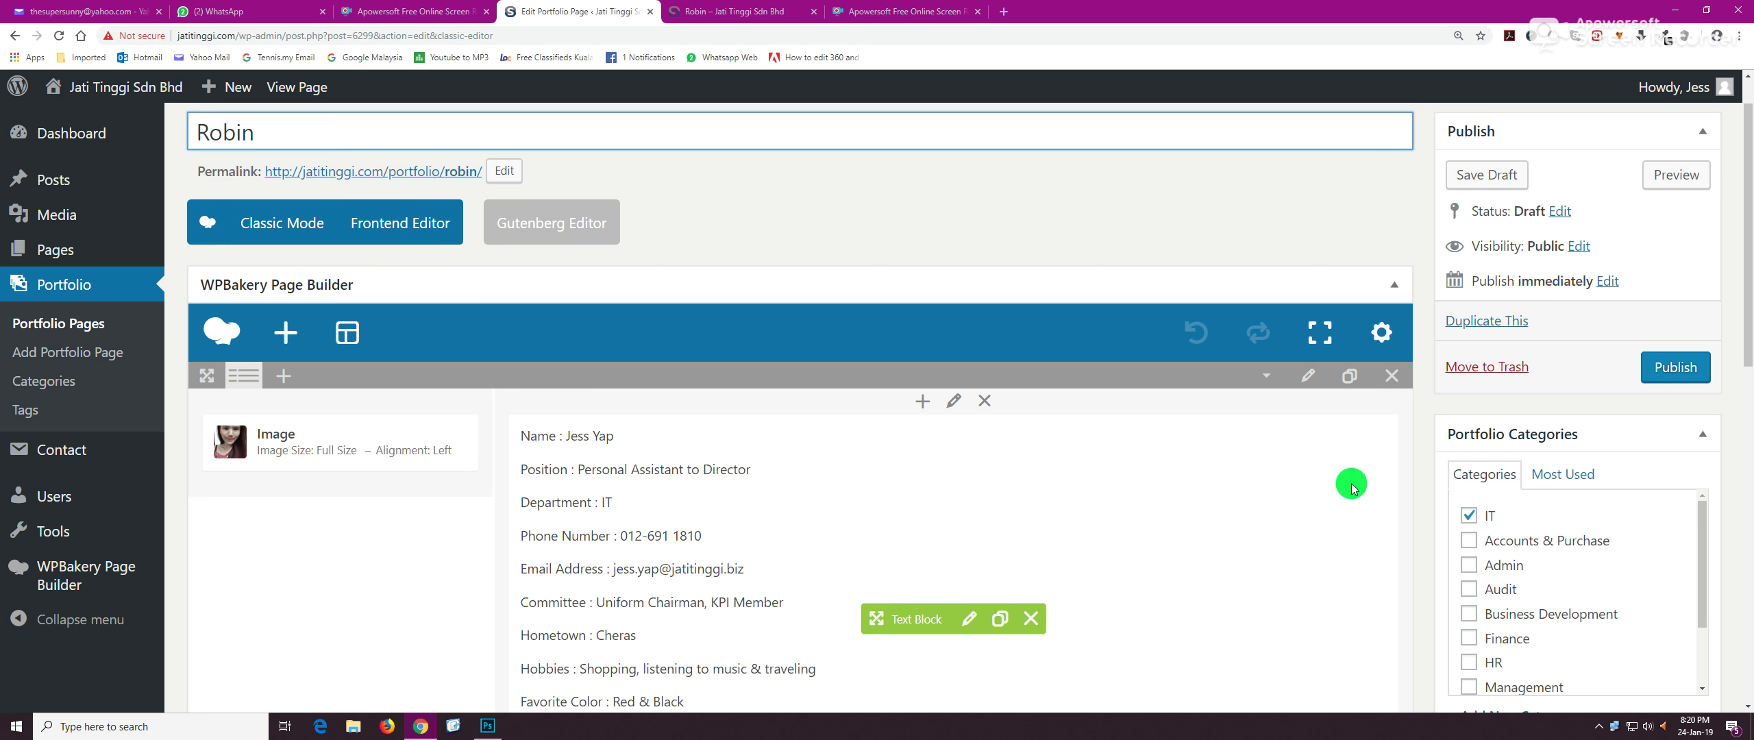
drag(1747, 282, 1747, 377)
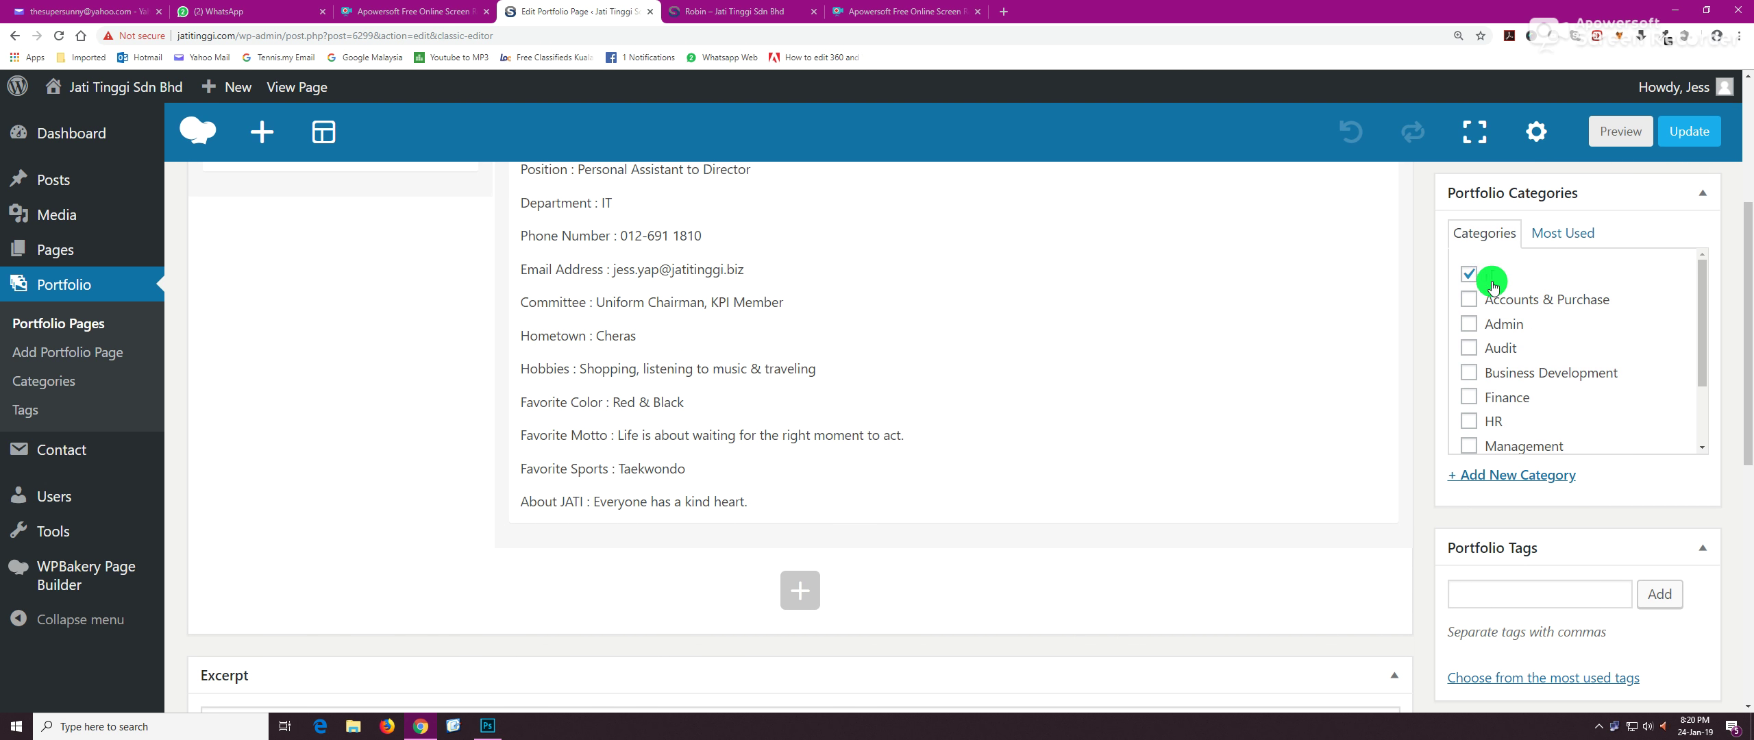
drag(1747, 392, 1747, 616)
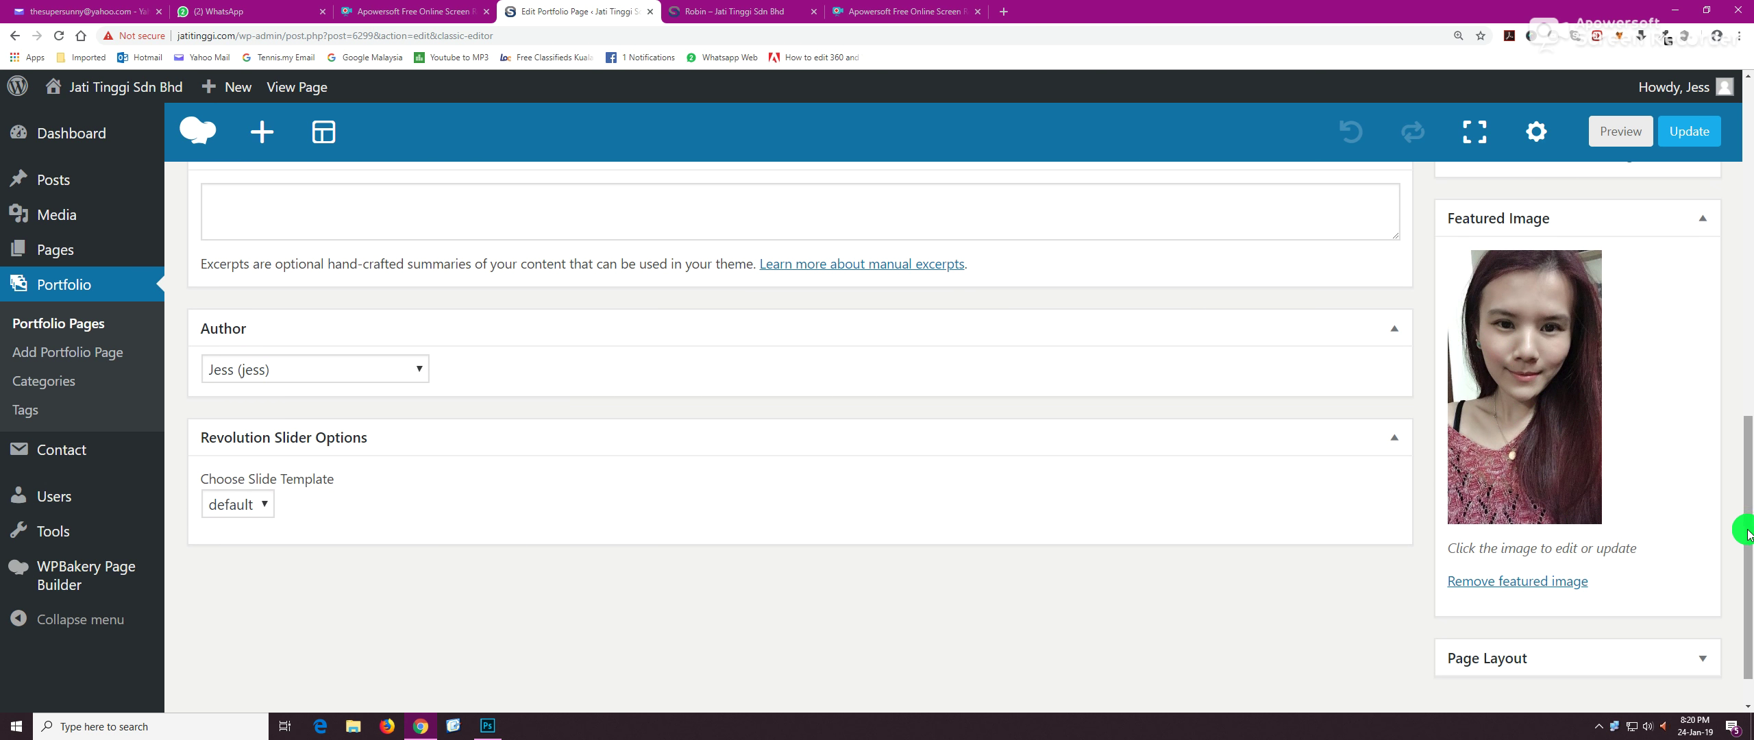
drag(1747, 534, 1747, 198)
click(1674, 432)
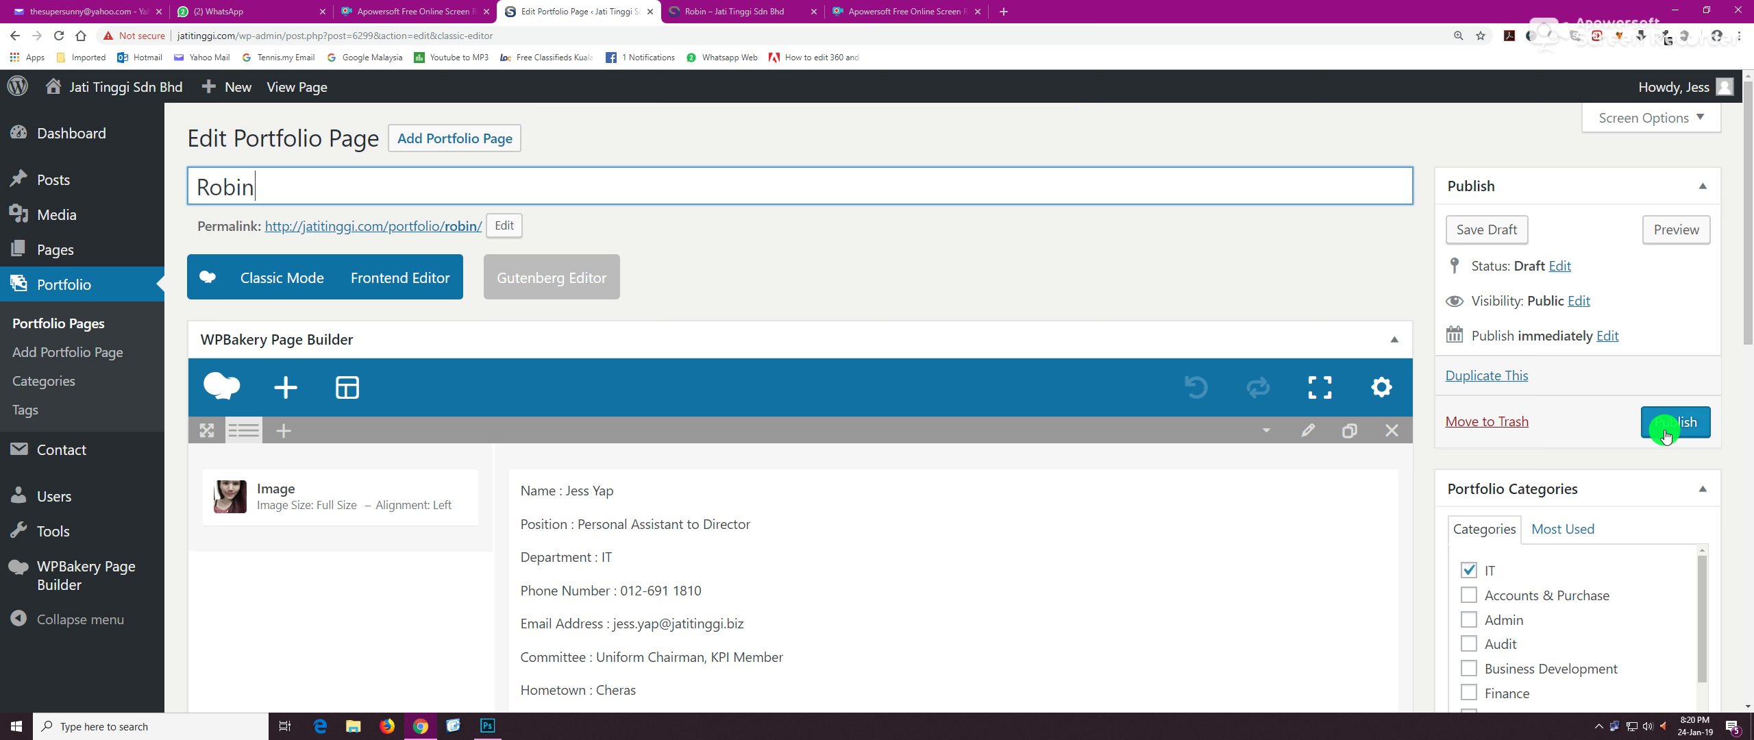
click(1672, 421)
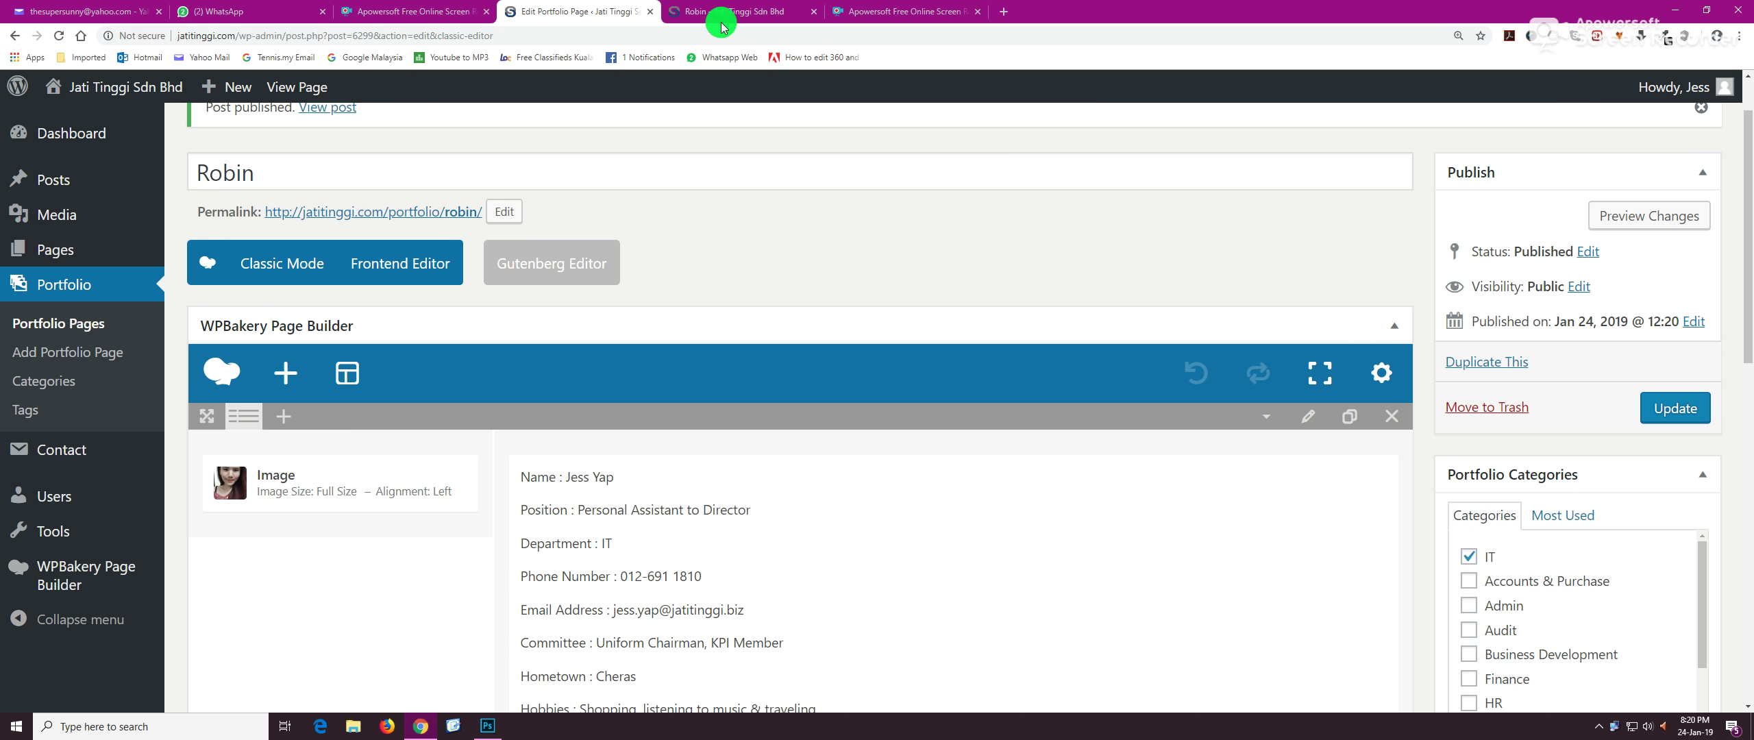
- View the published page, then open Staff > Employee Directory to find the new employee's tile
click(712, 14)
scroll(1501, 302, up, 4)
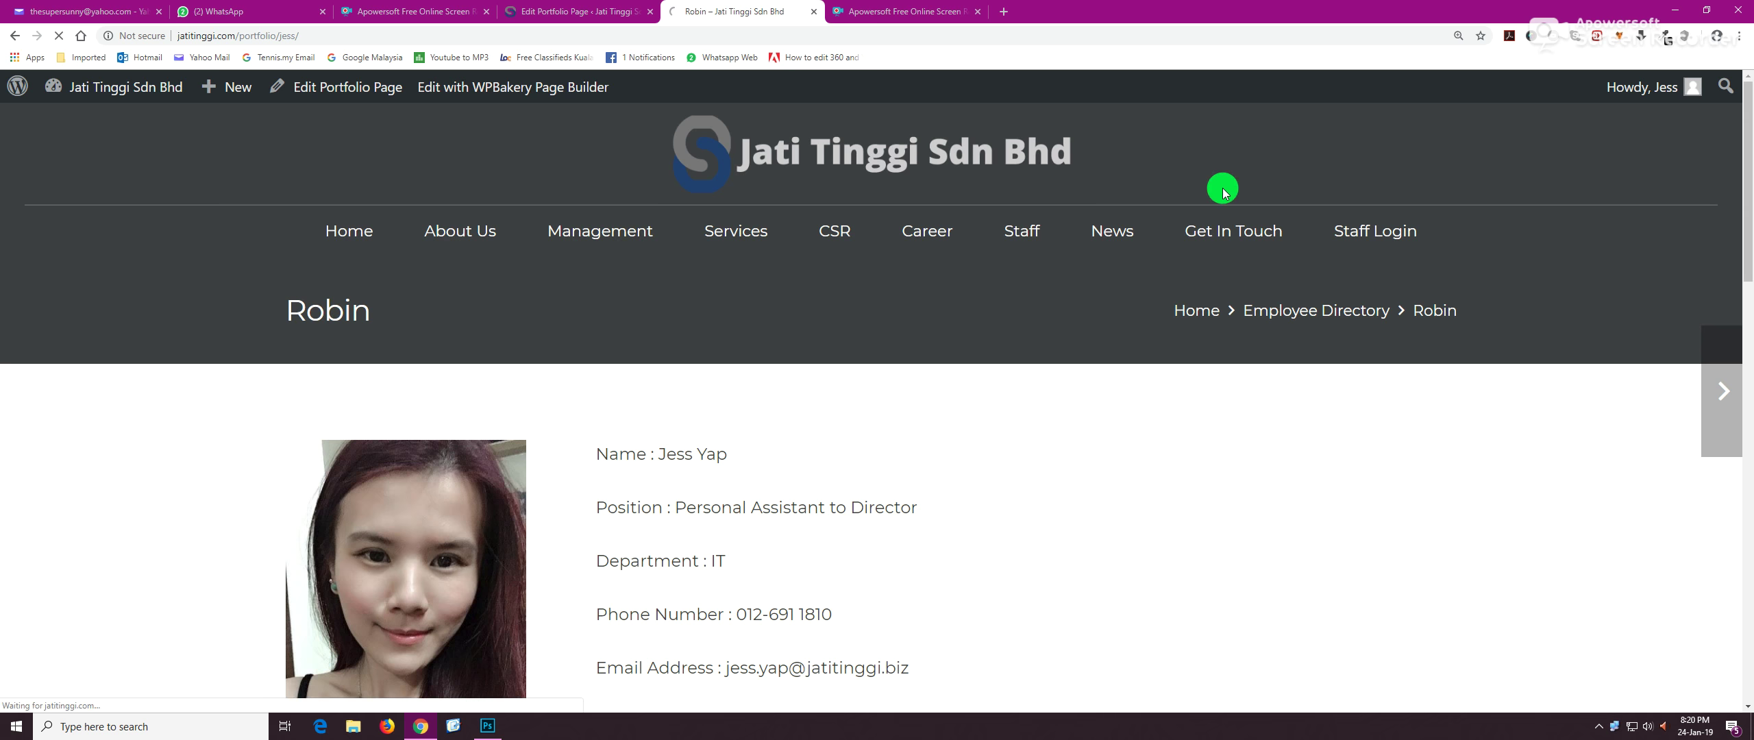
scroll(1559, 404, down, 2)
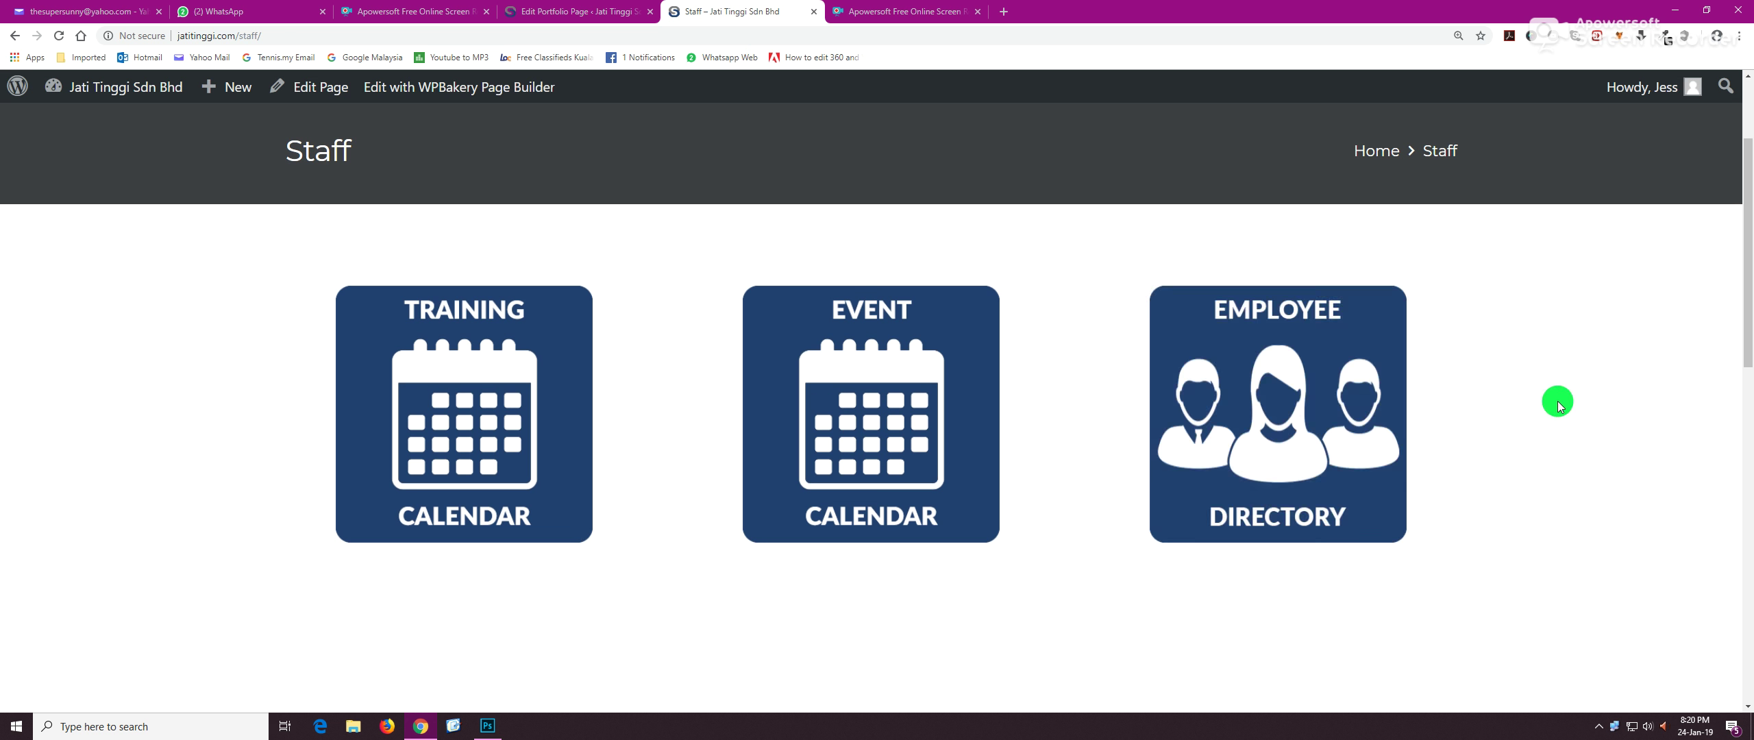
click(1175, 394)
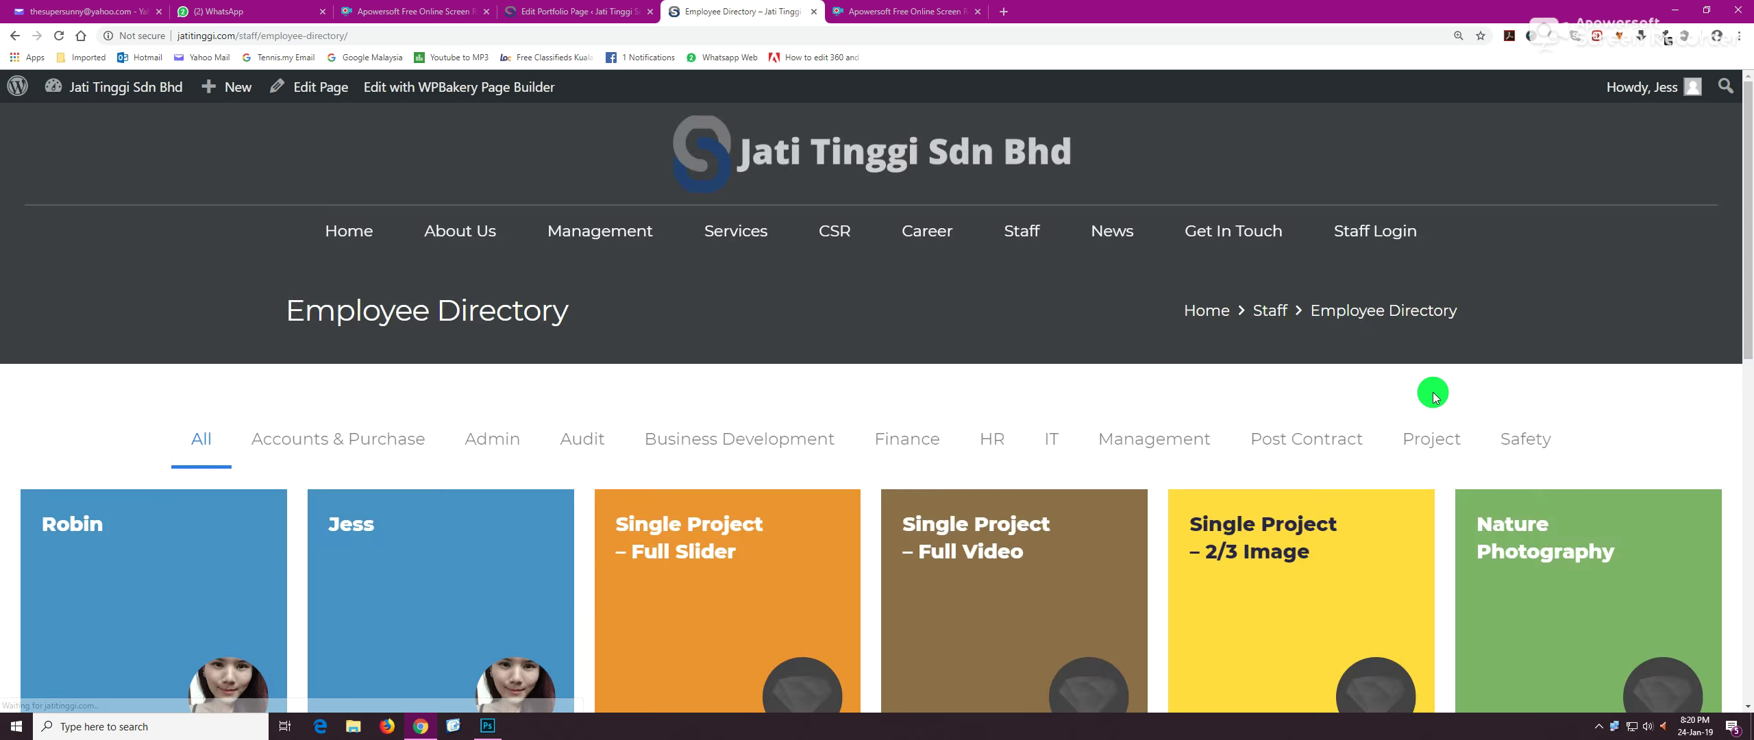
scroll(1622, 298, down, 2)
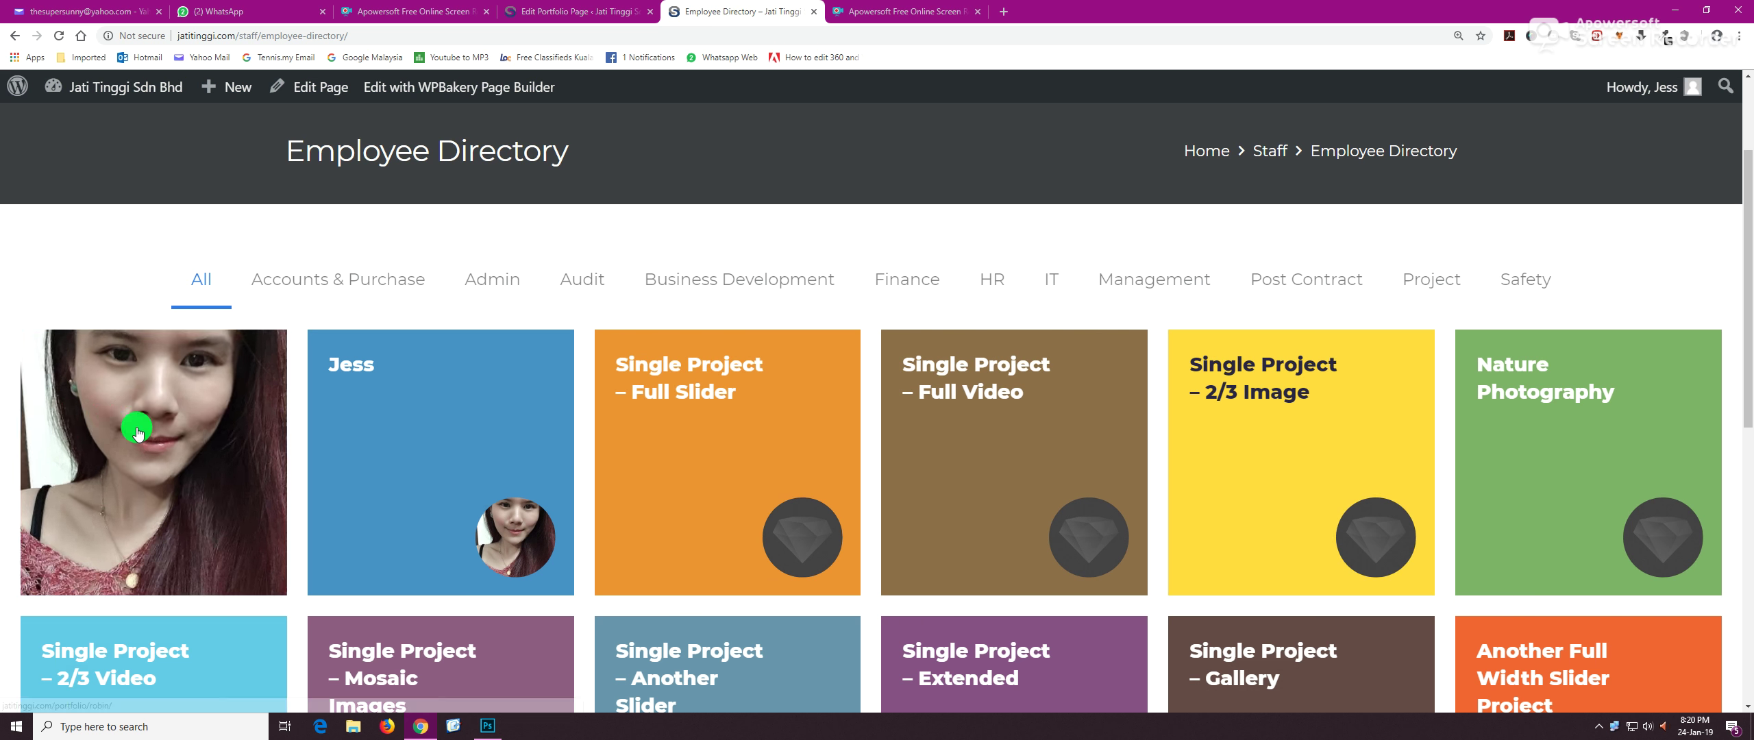